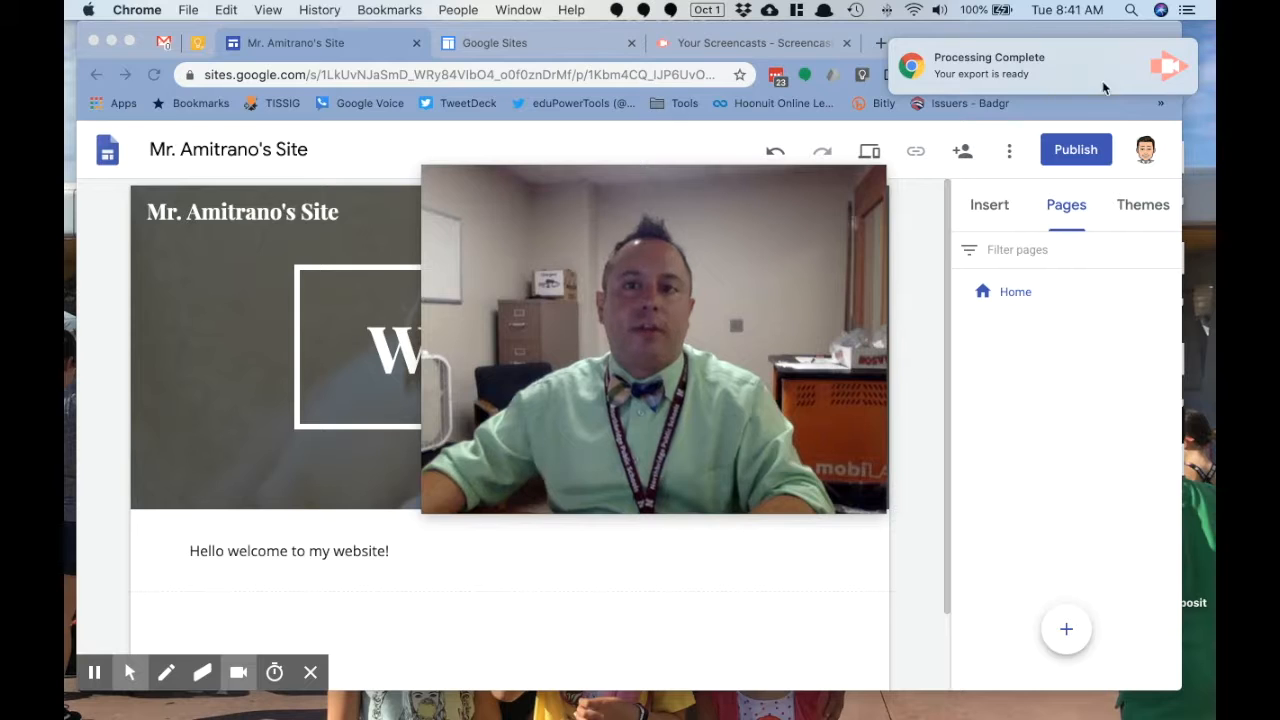
left_click(1158, 63)
left_click_drag(881, 509, 718, 387)
left_click_drag(621, 351, 306, 226)
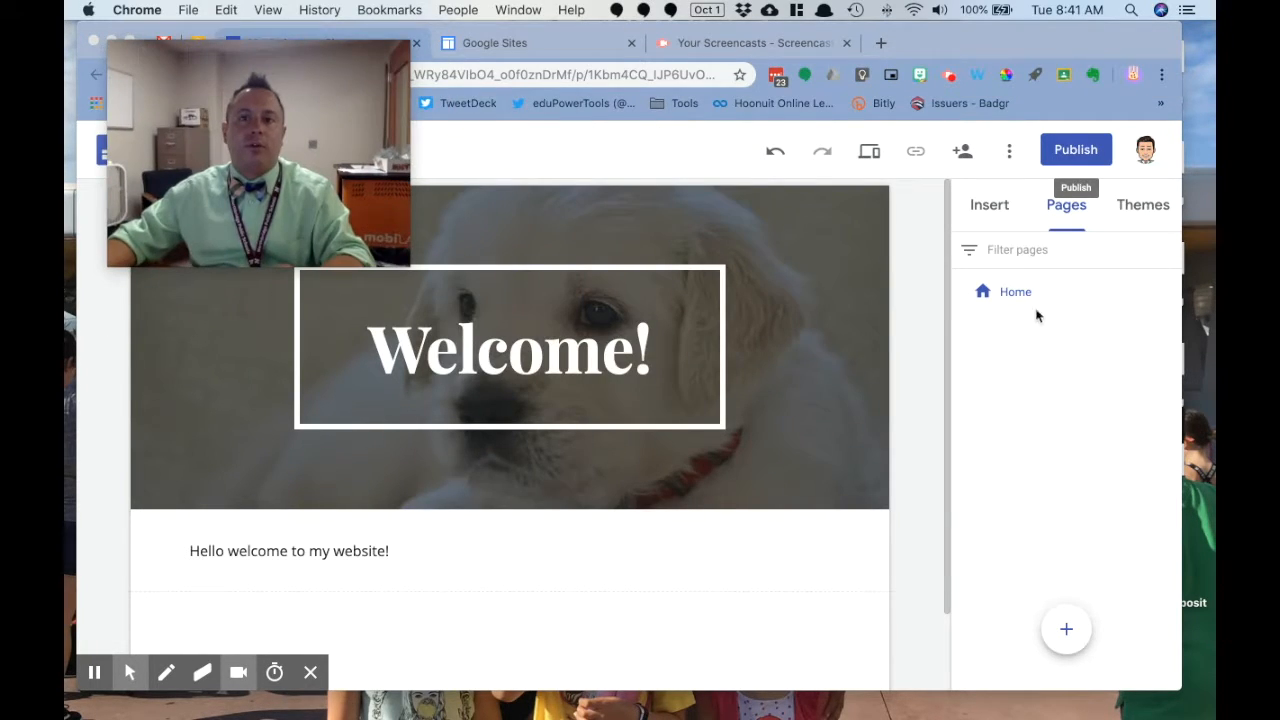
left_click(1070, 310)
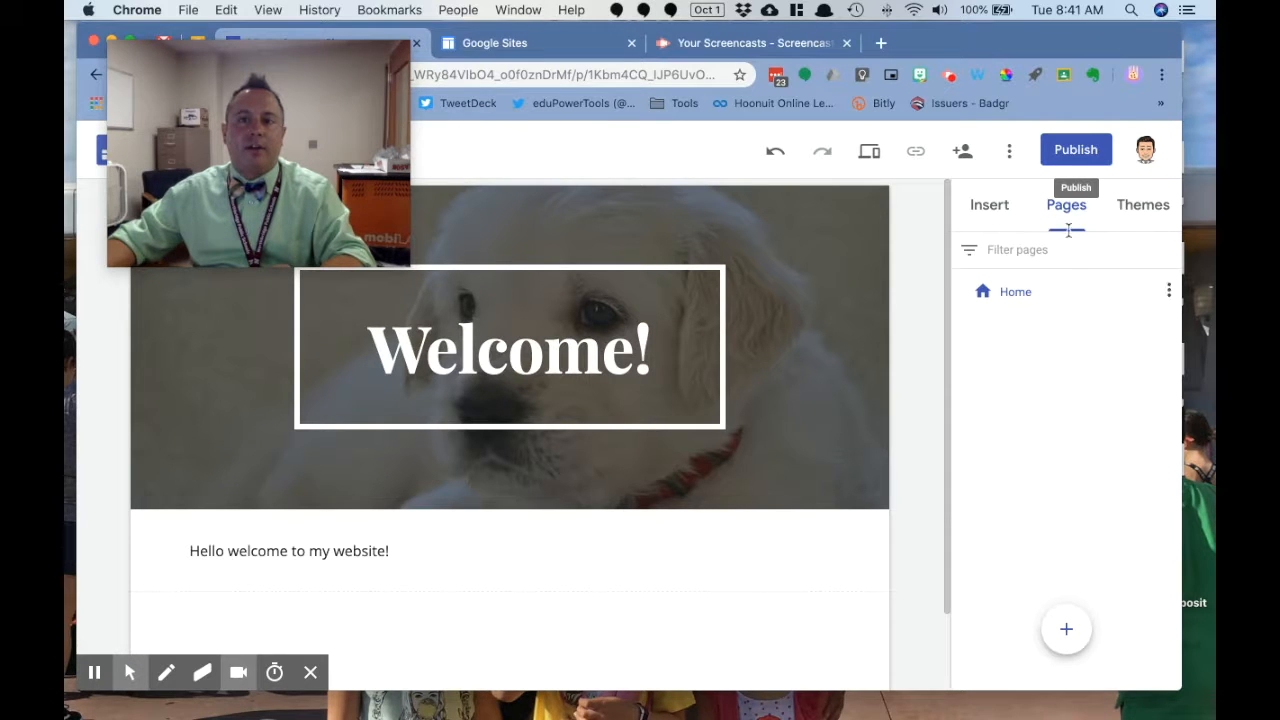
left_click_drag(371, 234, 327, 716)
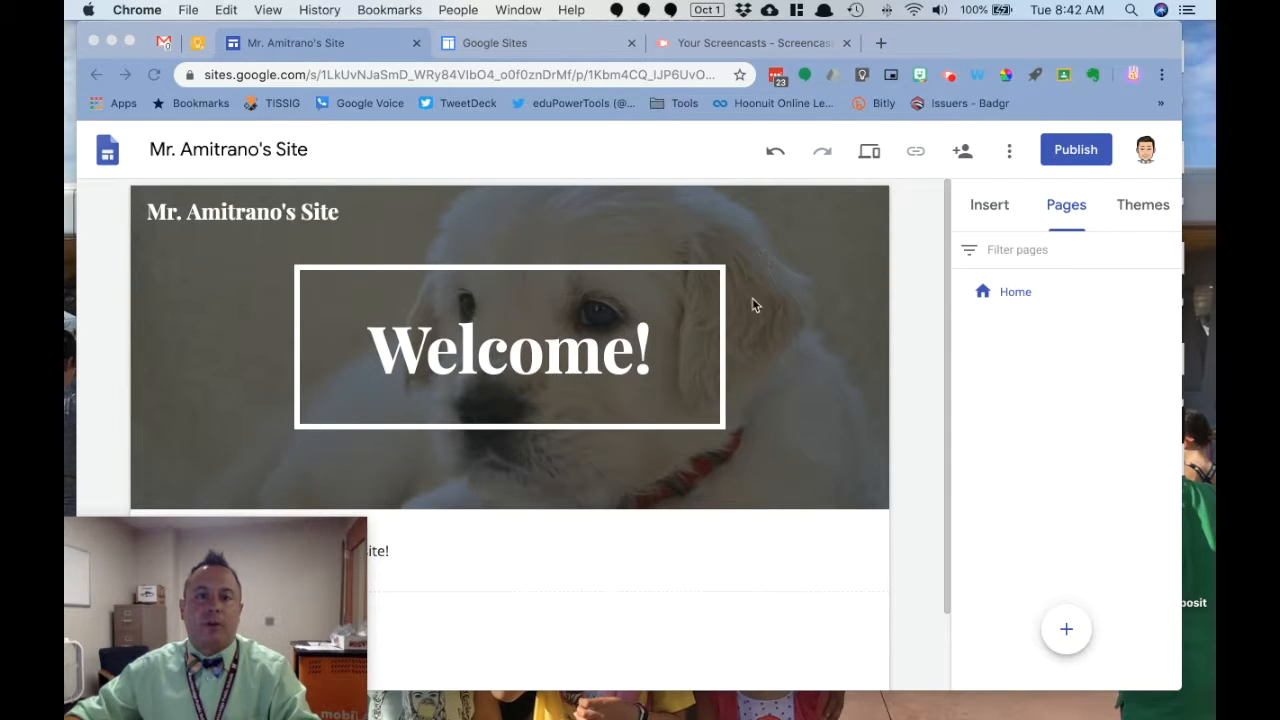
scroll(722, 553, "down", 2)
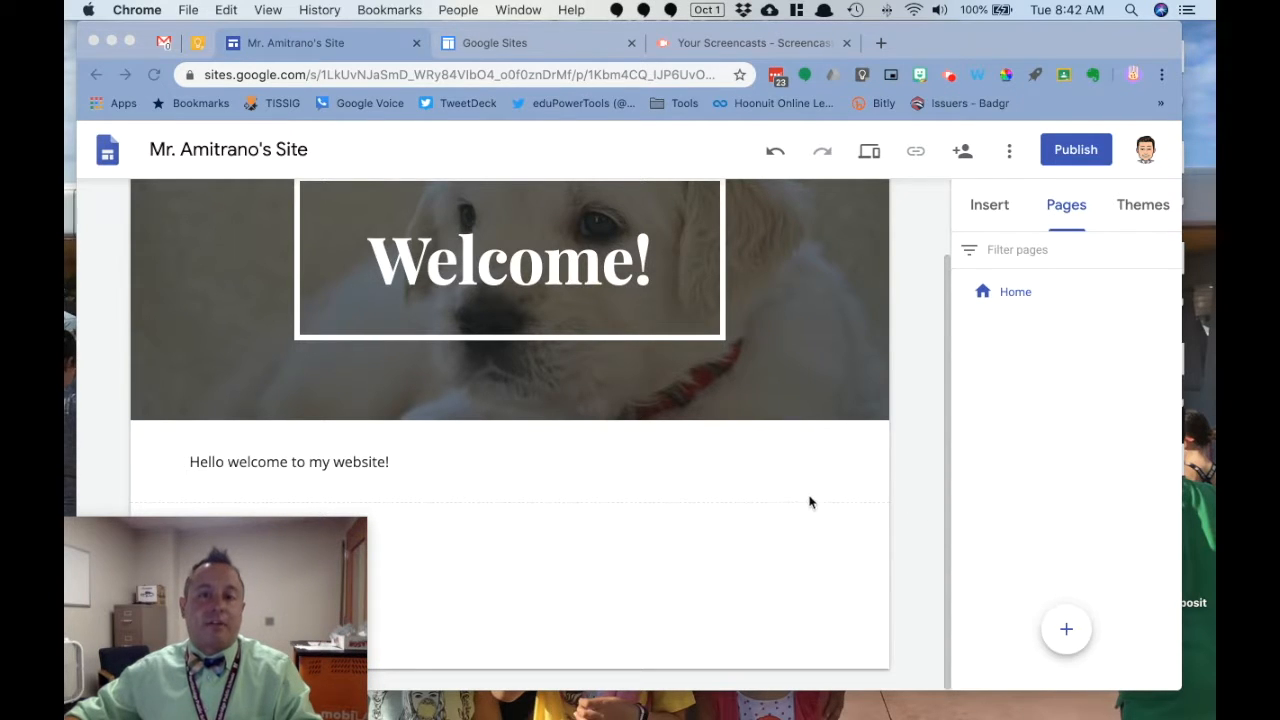
scroll(815, 503, "up", 2)
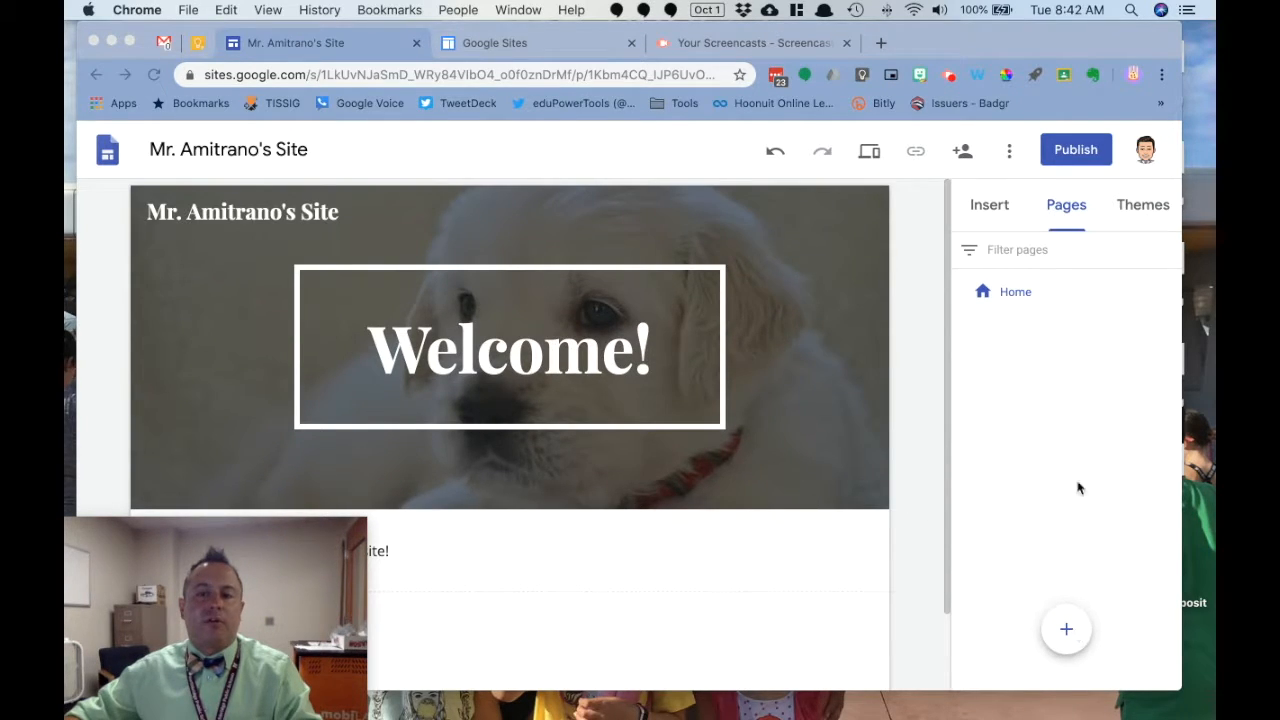
- Add a new page named "About Our Class" to the site
mouse_move(1066, 628)
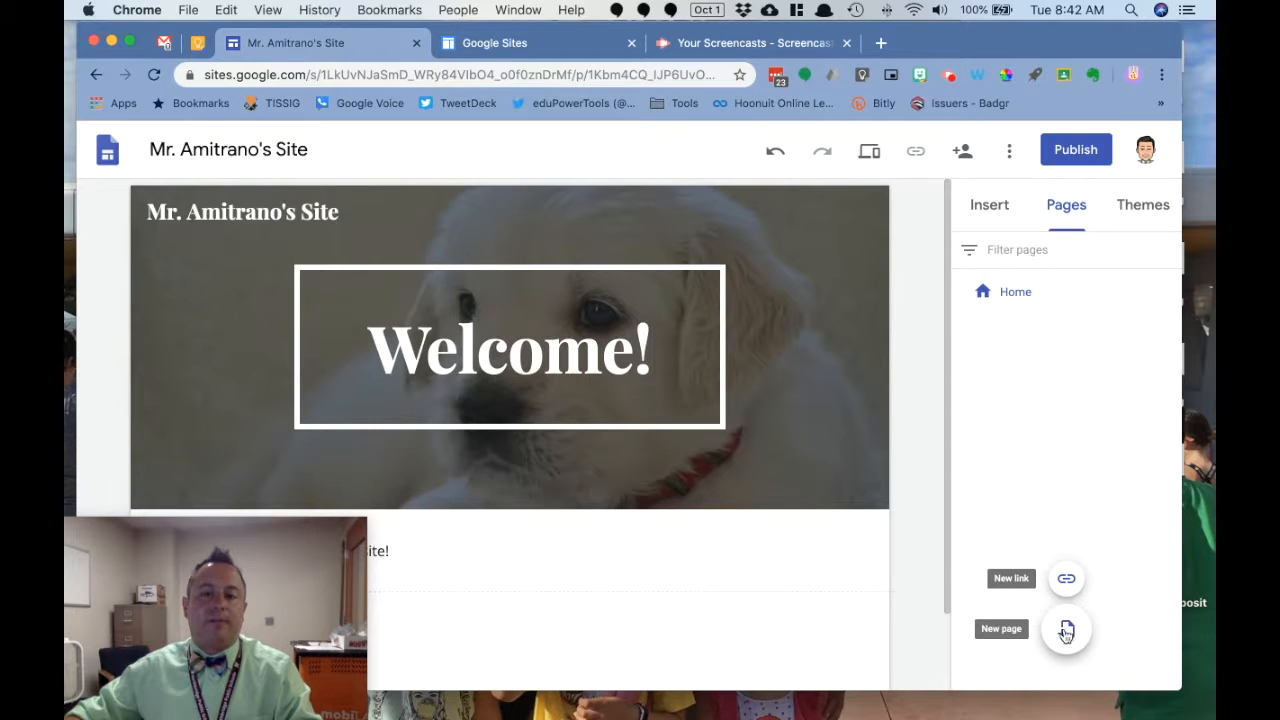
left_click(1067, 632)
type("About Our Class")
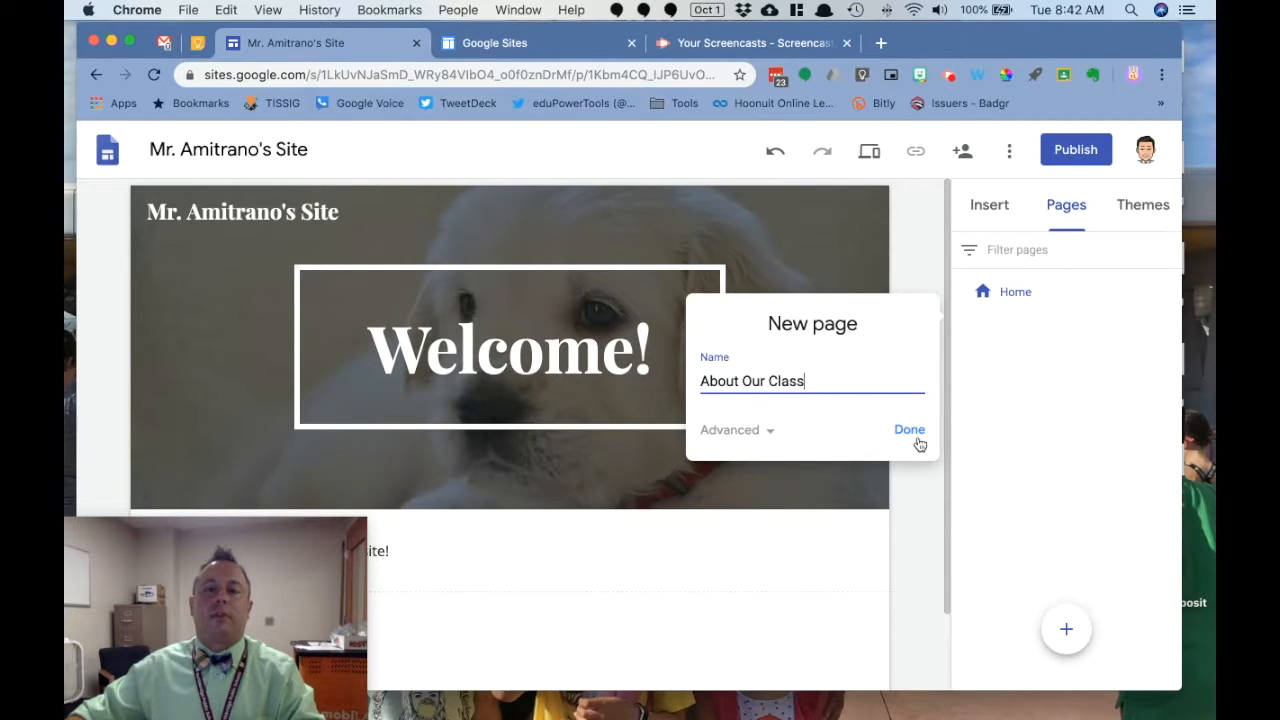
left_click(916, 440)
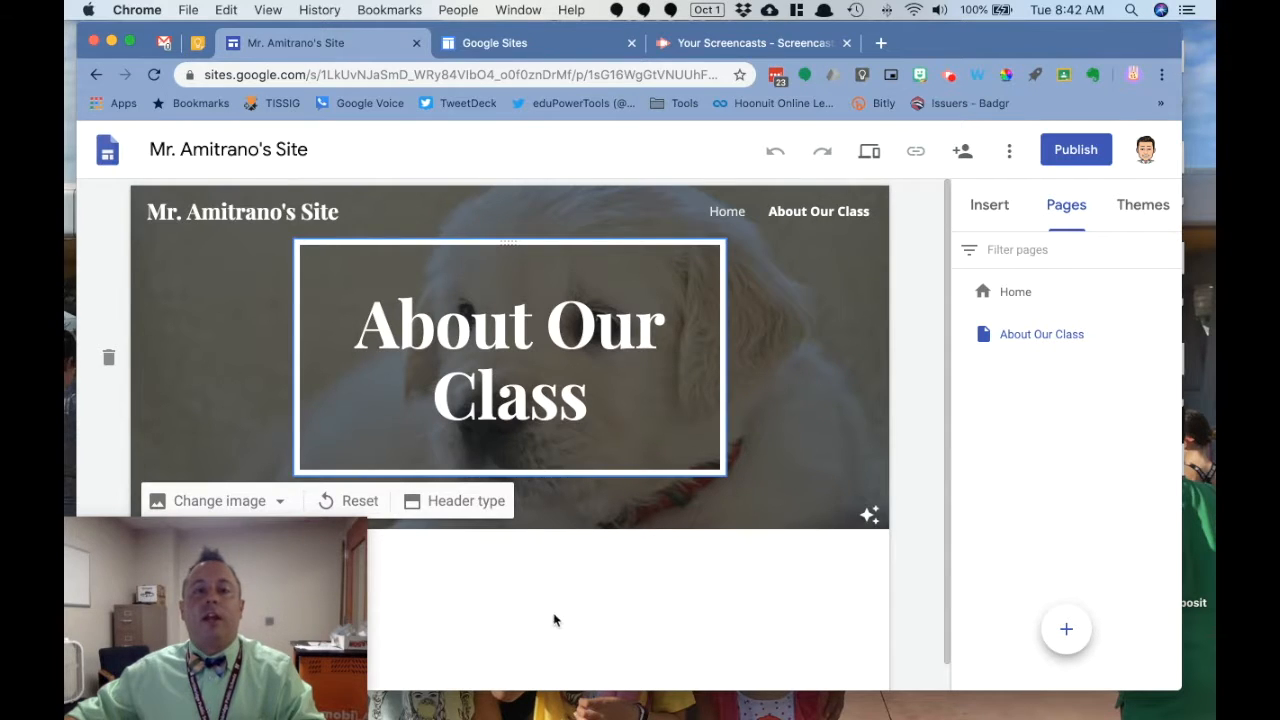
- Look through the content types that can be inserted on the About Our Class page, including layouts, media and Google files
left_click_drag(283, 586, 329, 518)
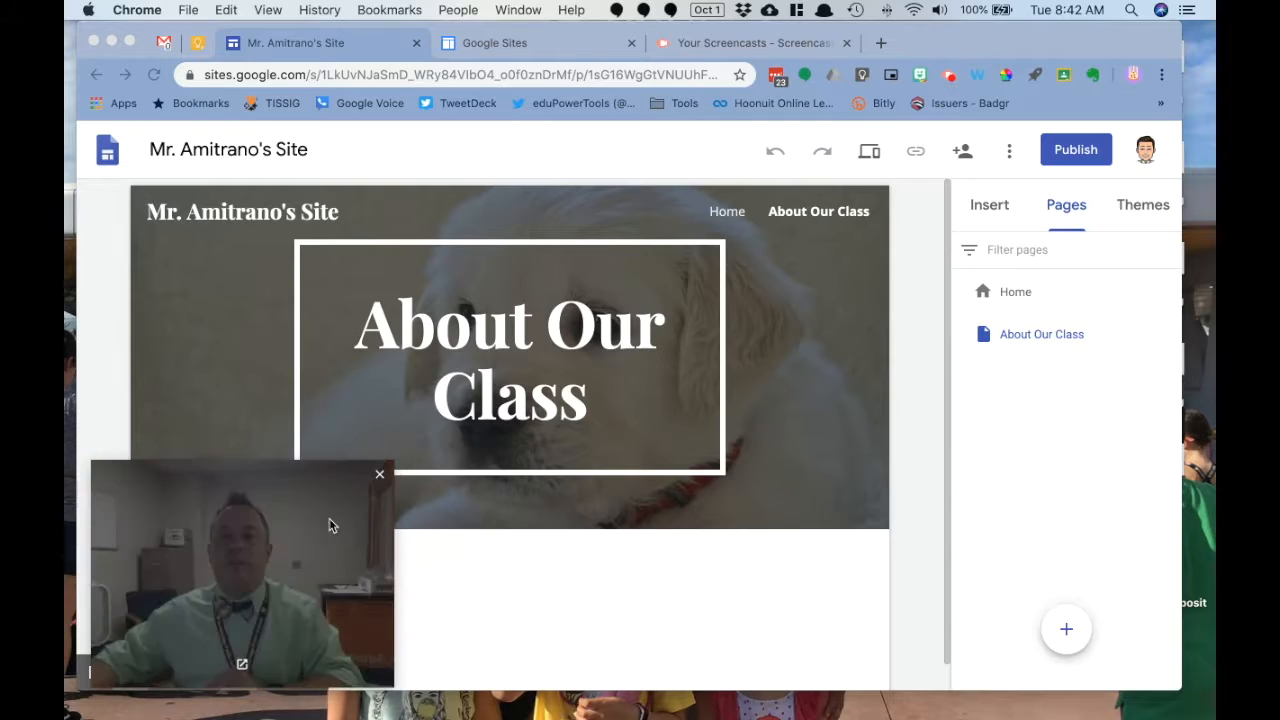
left_click(983, 222)
left_click(982, 212)
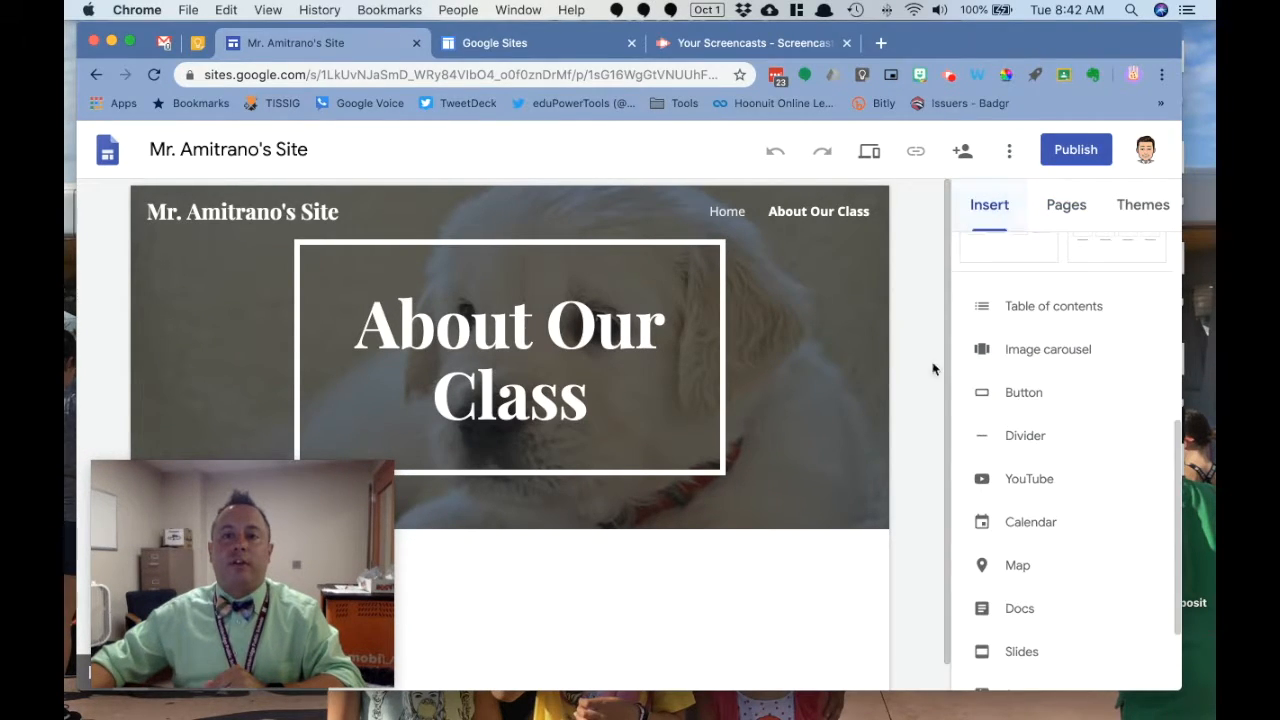
scroll(1075, 497, "down", 3)
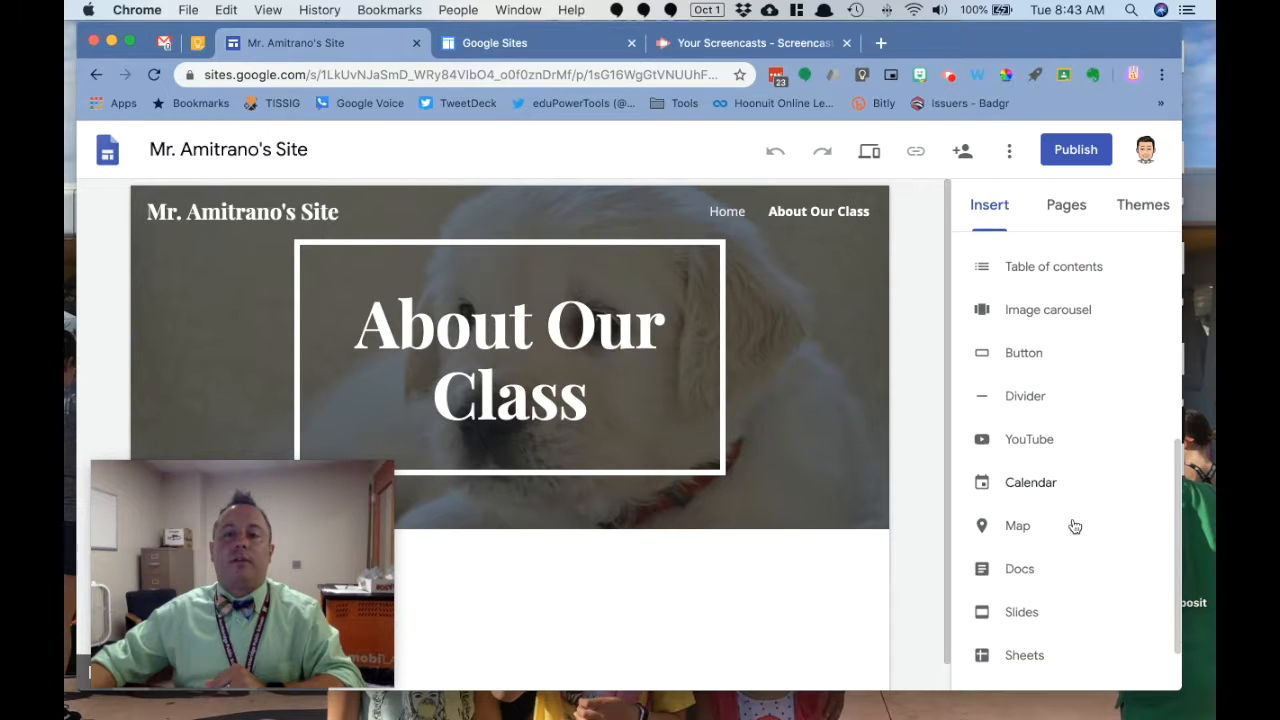
scroll(1014, 486, "up", 3)
scroll(1020, 490, "down", 3)
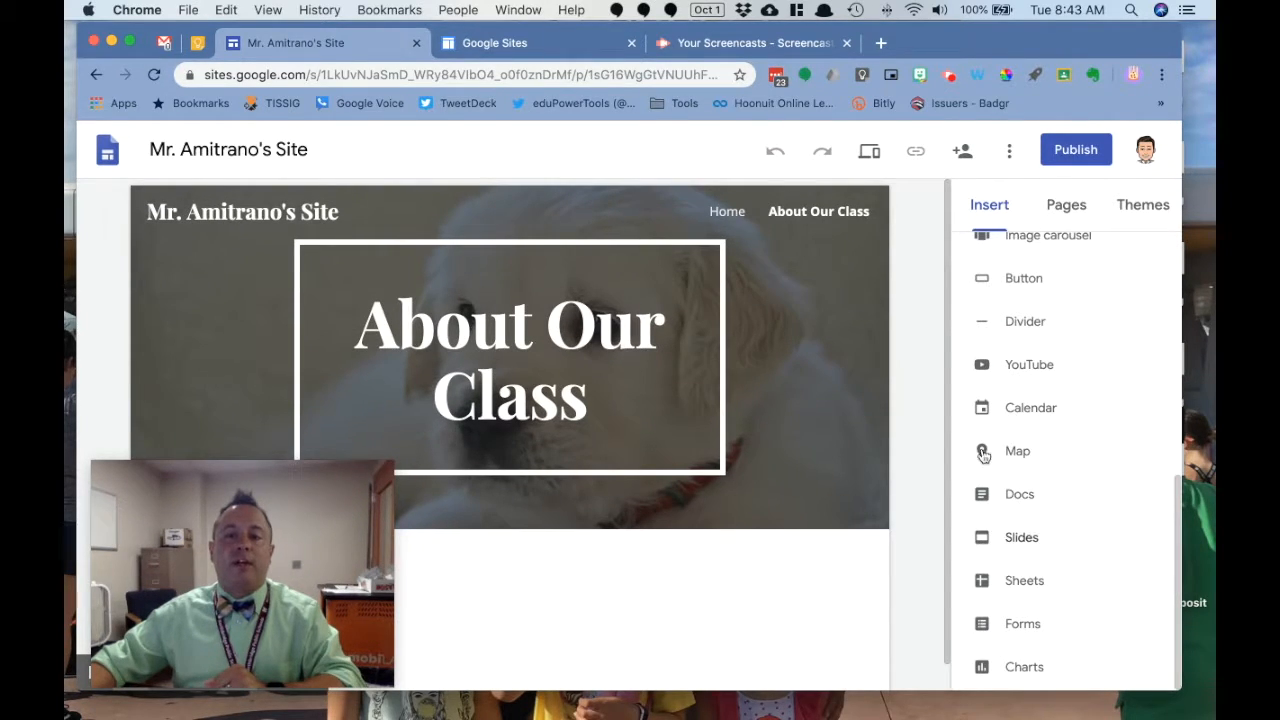
scroll(1002, 448, "up", 5)
scroll(1001, 447, "up", 3)
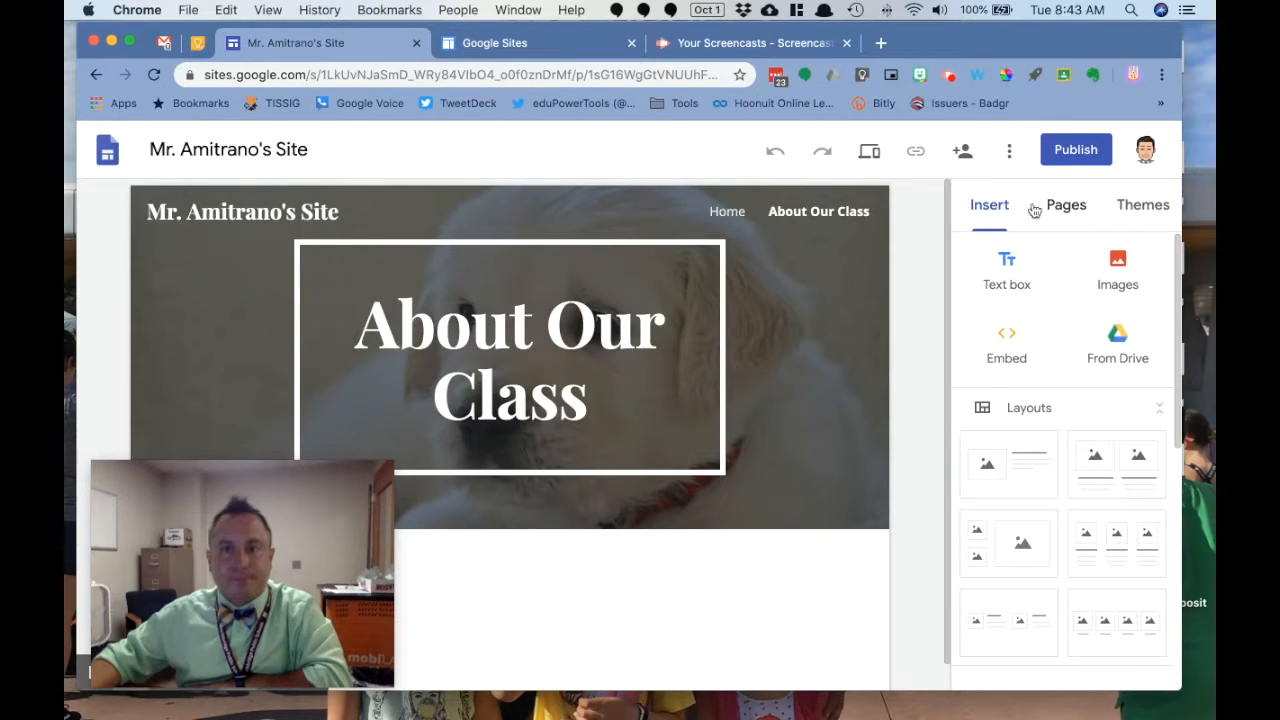
- Add another new page named "Classwork" to the site
left_click(1063, 210)
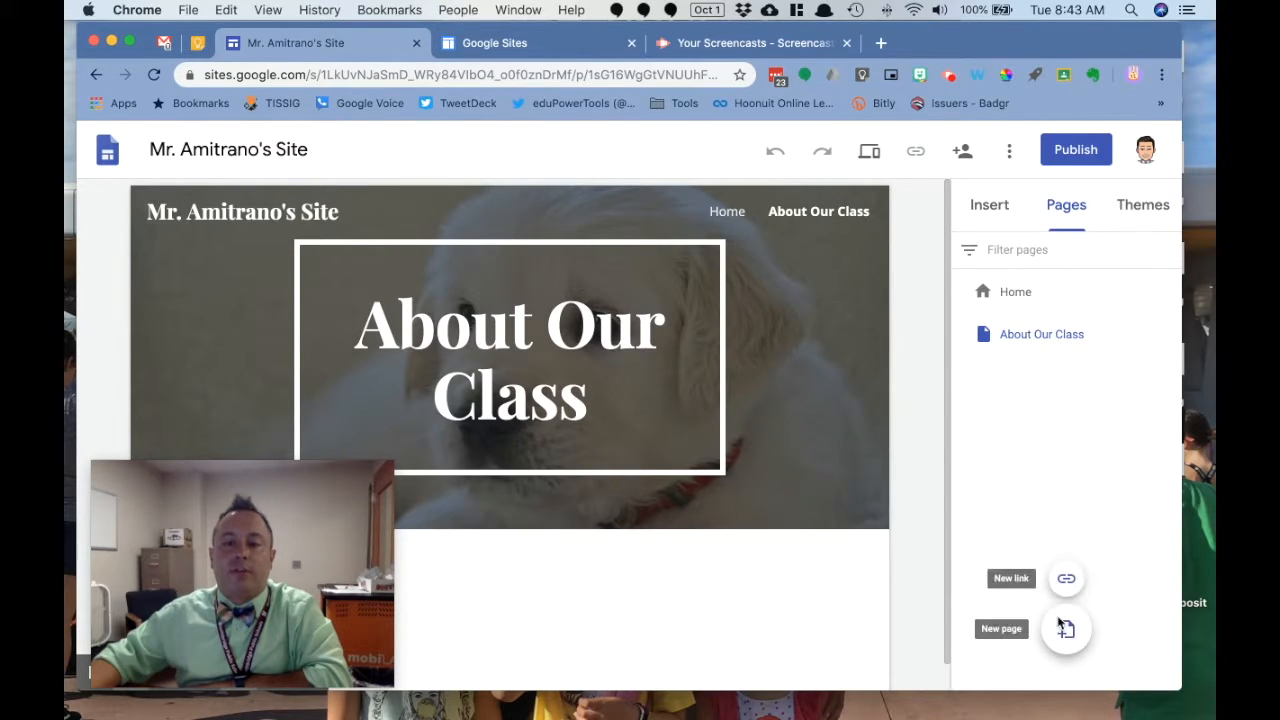
left_click(1066, 628)
type("Classwork")
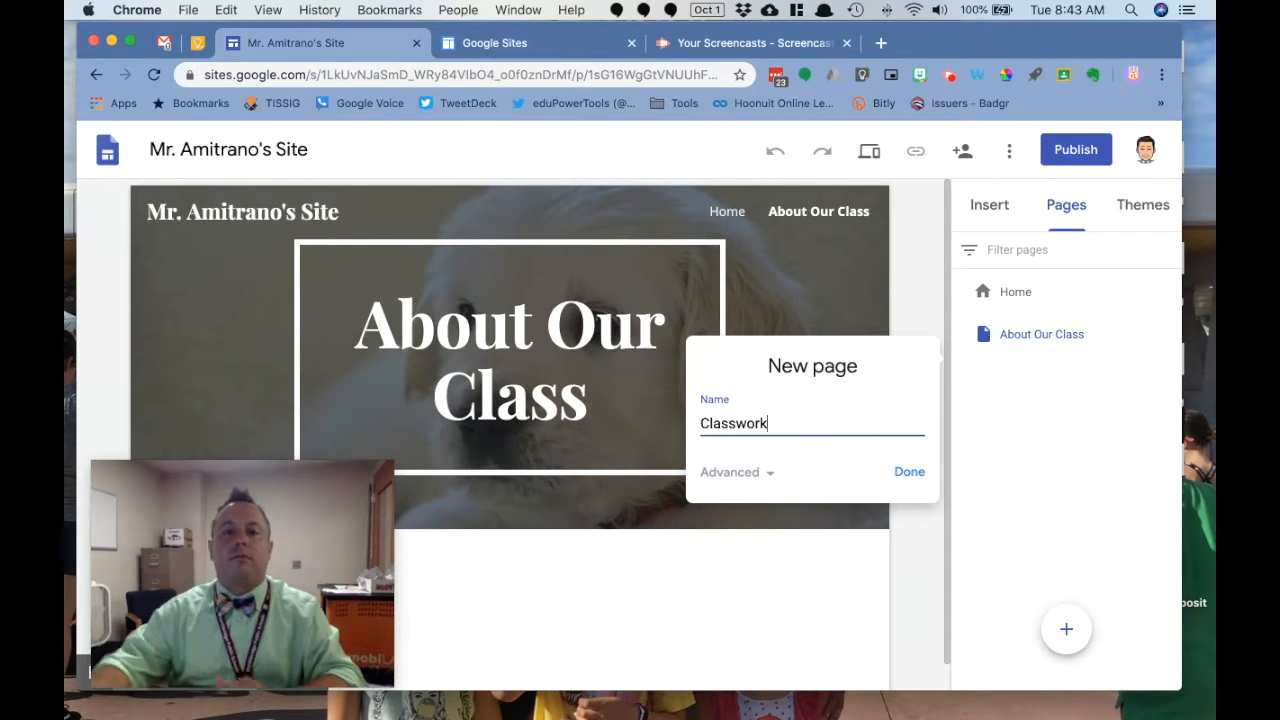
left_click(911, 471)
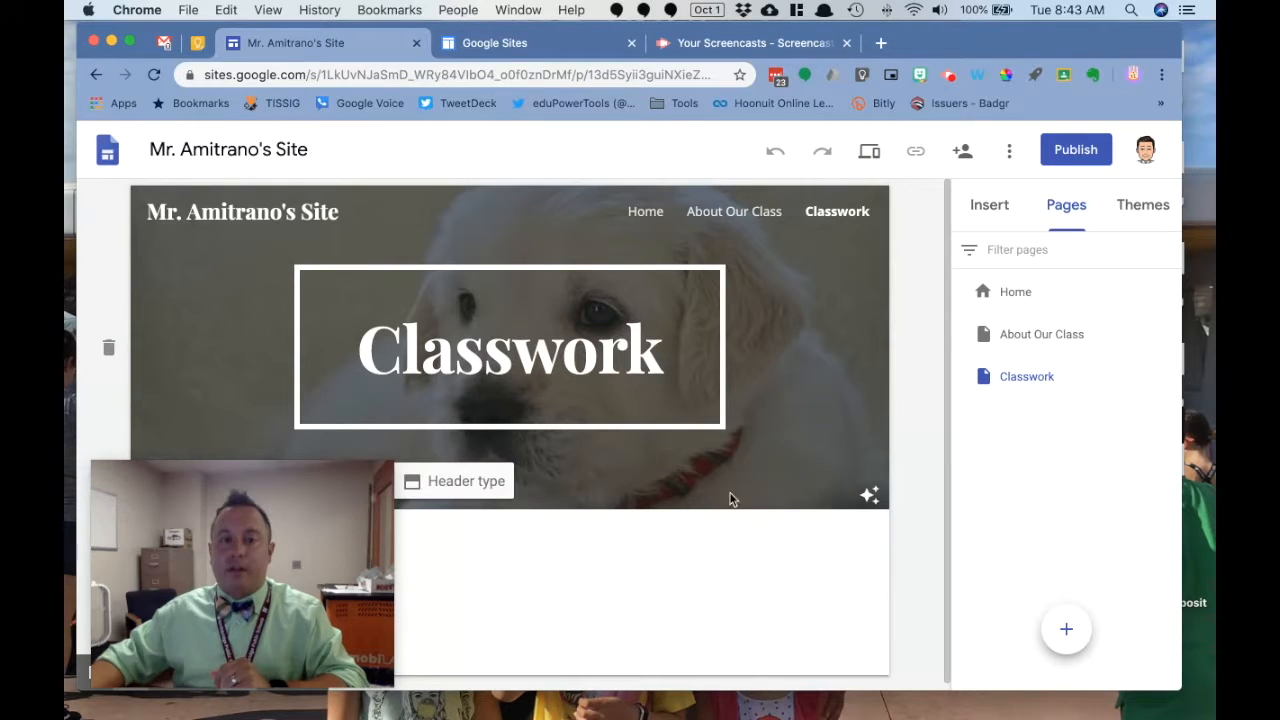
- Add a new top-level page named "Math" to the site
scroll(717, 574, "down", 1)
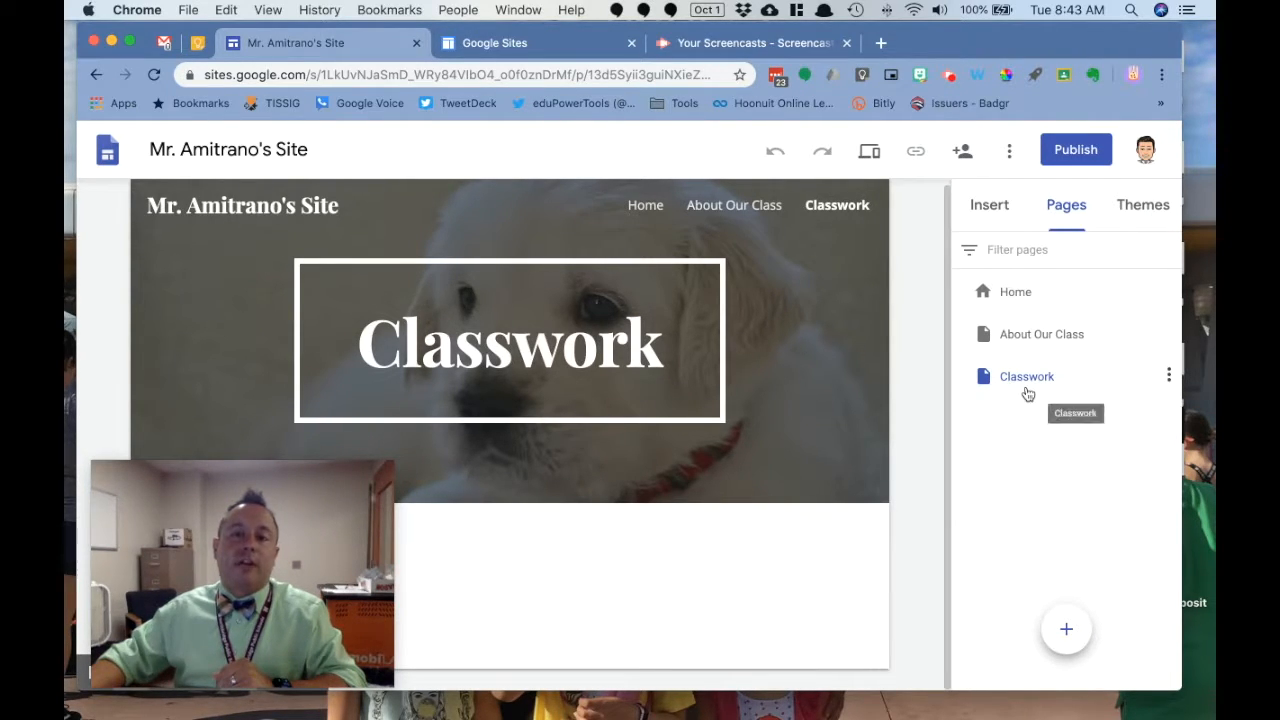
mouse_move(1078, 632)
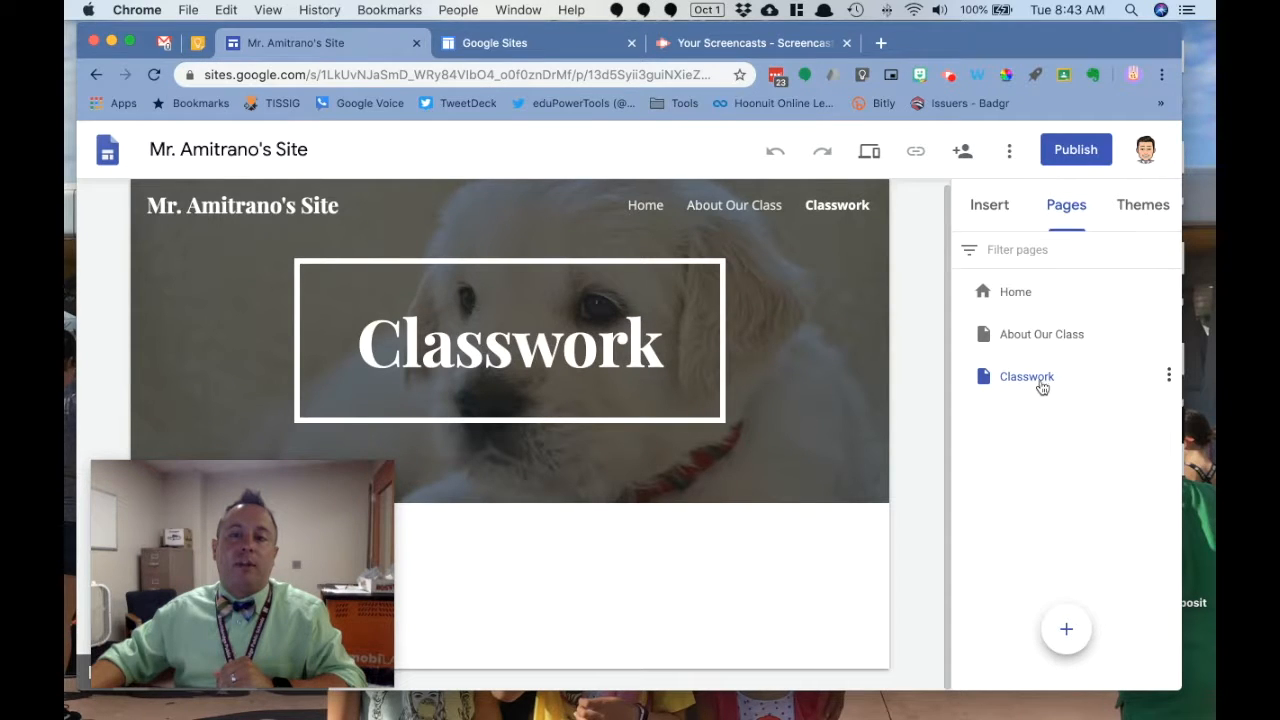
left_click(1066, 632)
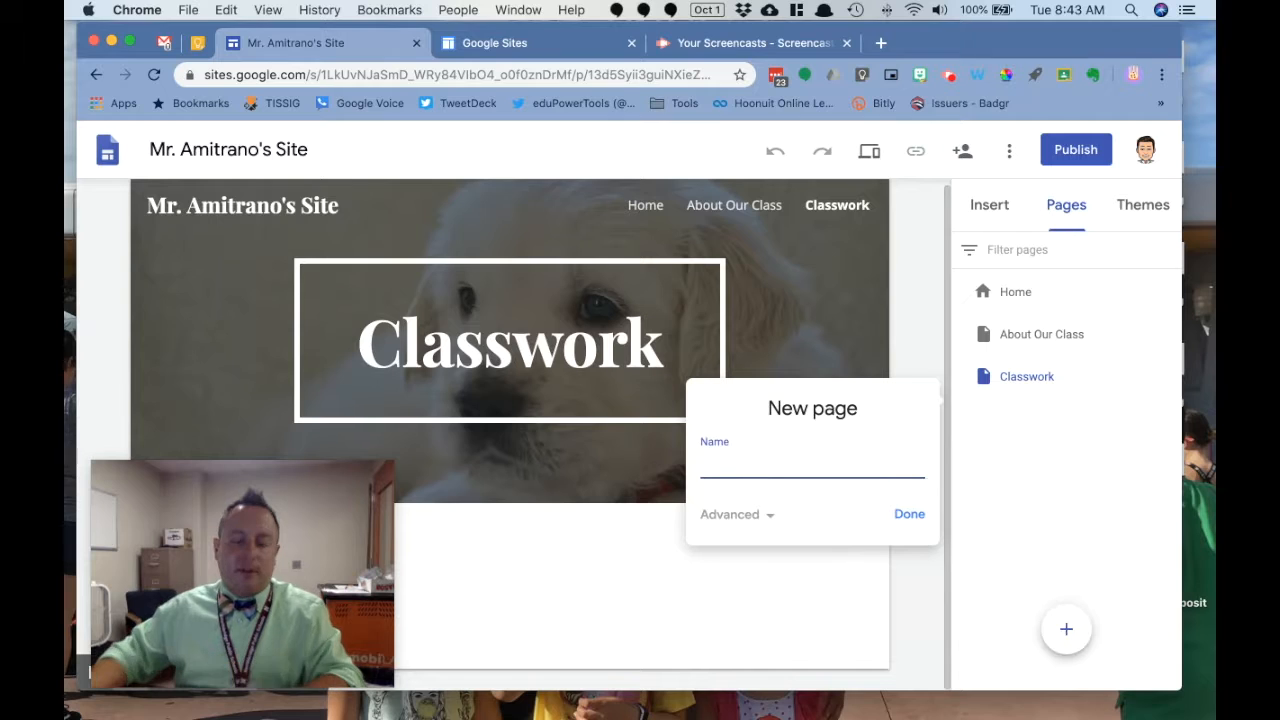
type("Math")
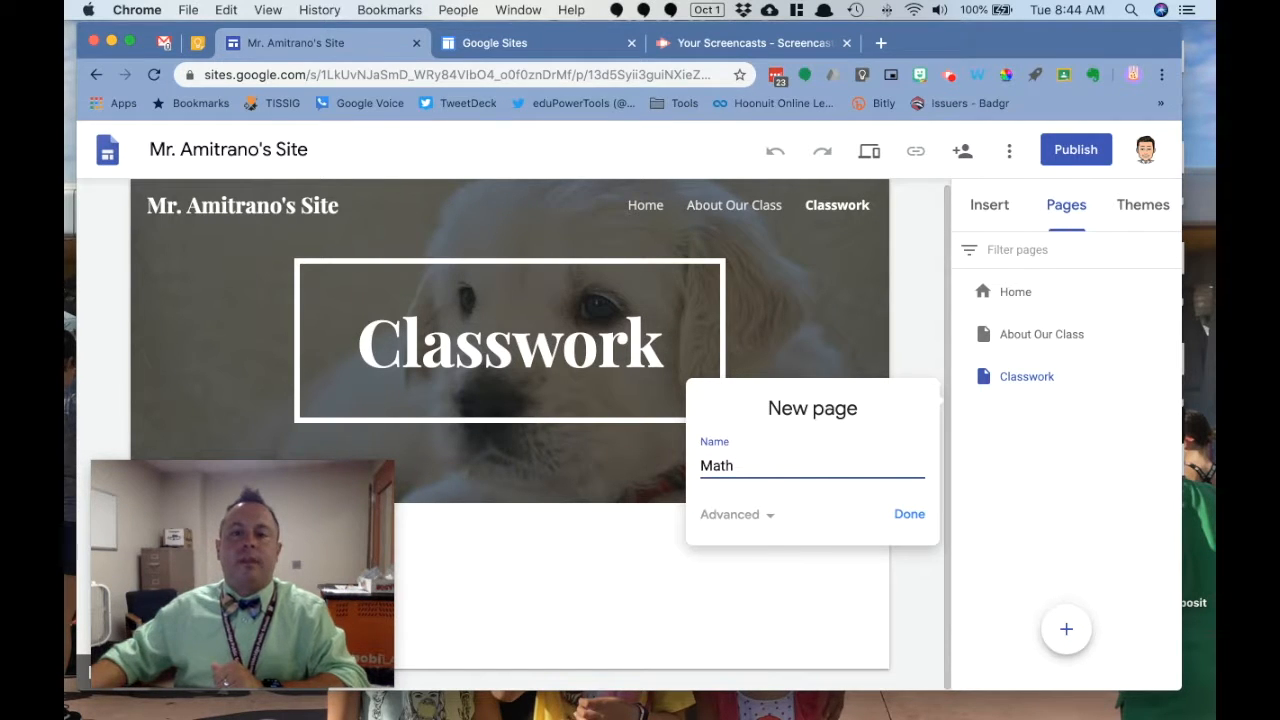
left_click(909, 514)
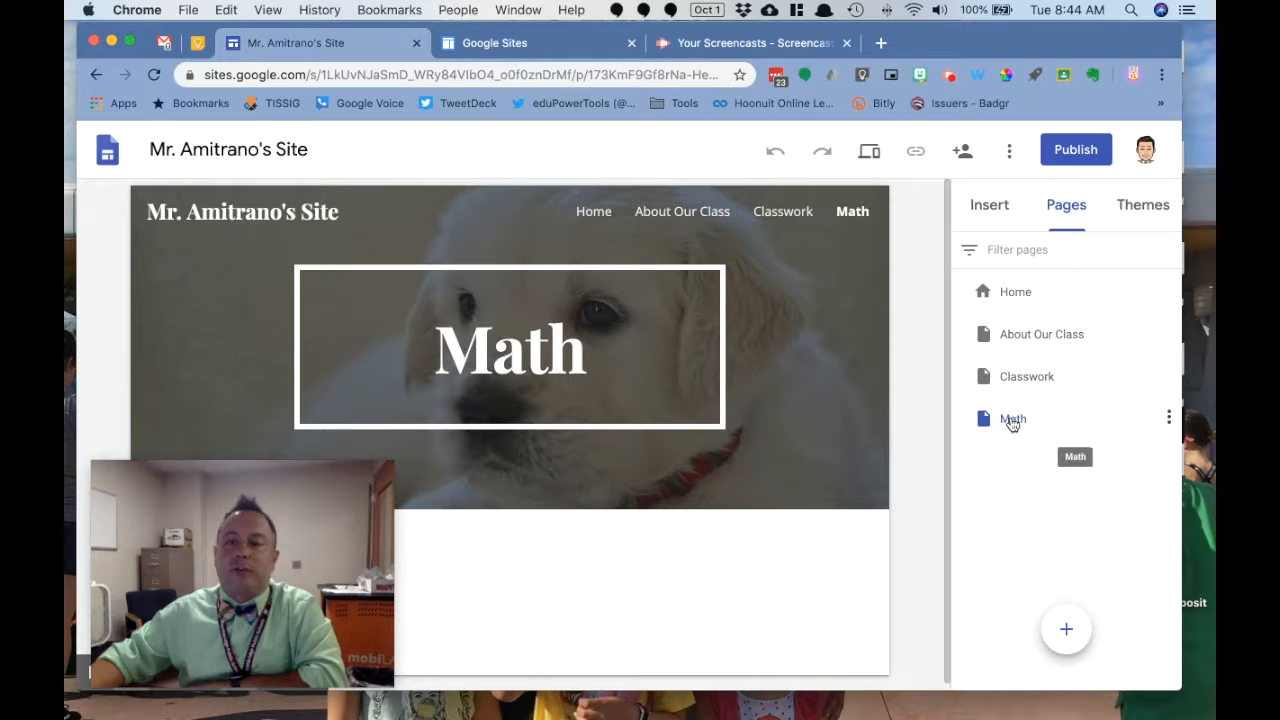
- Nest the Math page under Classwork as a subpage and check the site's Classwork navigation
mouse_move(1012, 423)
left_mouse_down()
mouse_move(1029, 377)
mouse_move(1025, 416)
mouse_move(1000, 415)
left_mouse_up()
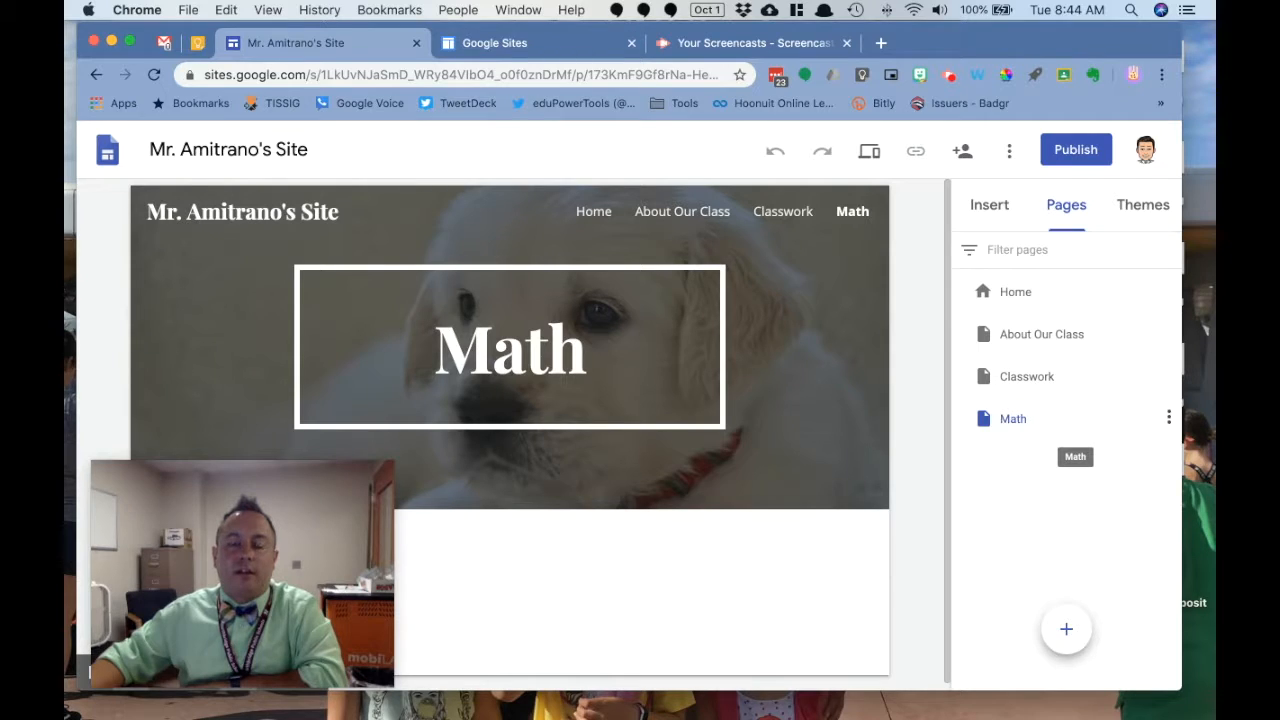
left_click_drag(1023, 400, 1023, 374)
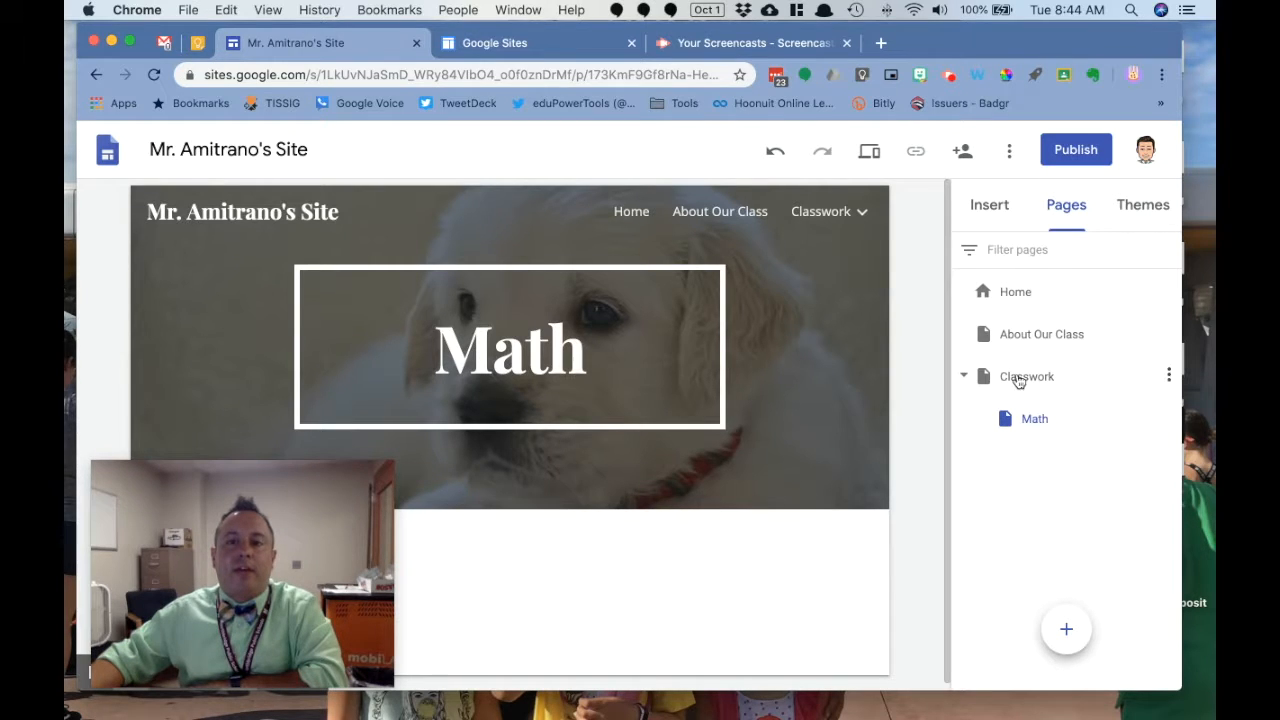
mouse_move(865, 215)
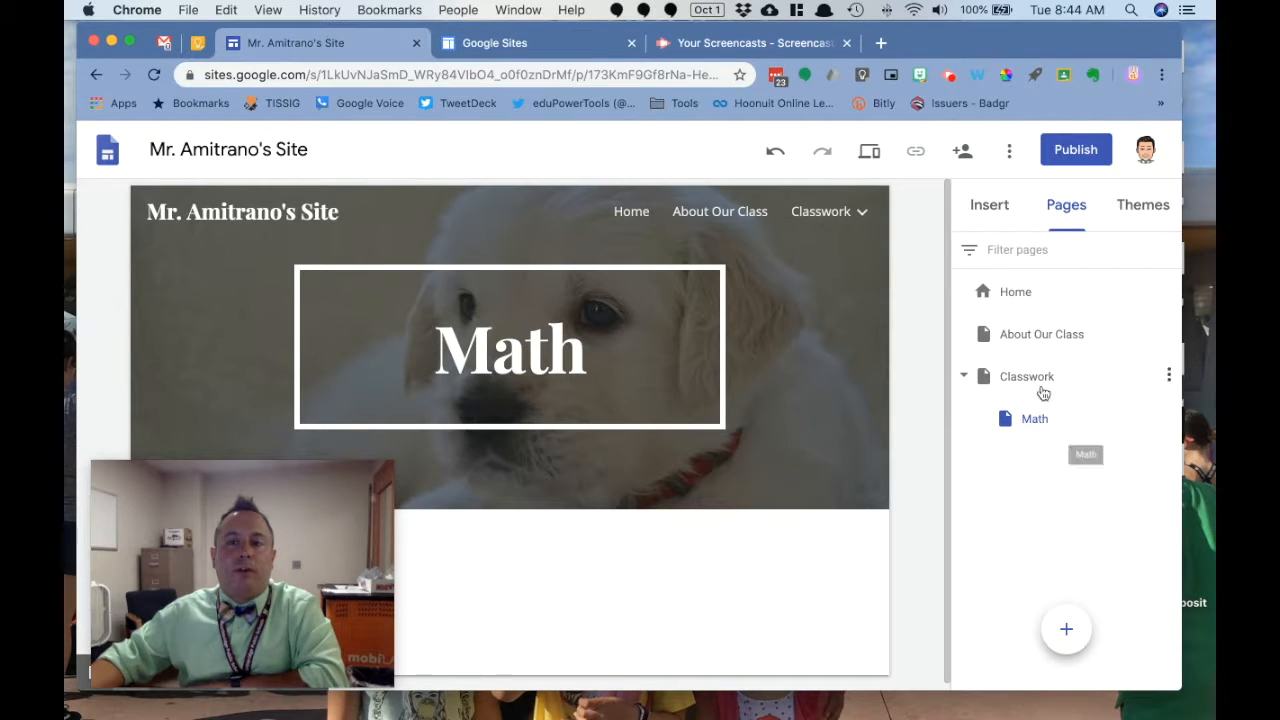
- Add a subpage named "ELA" under the Classwork page
left_click(1169, 376)
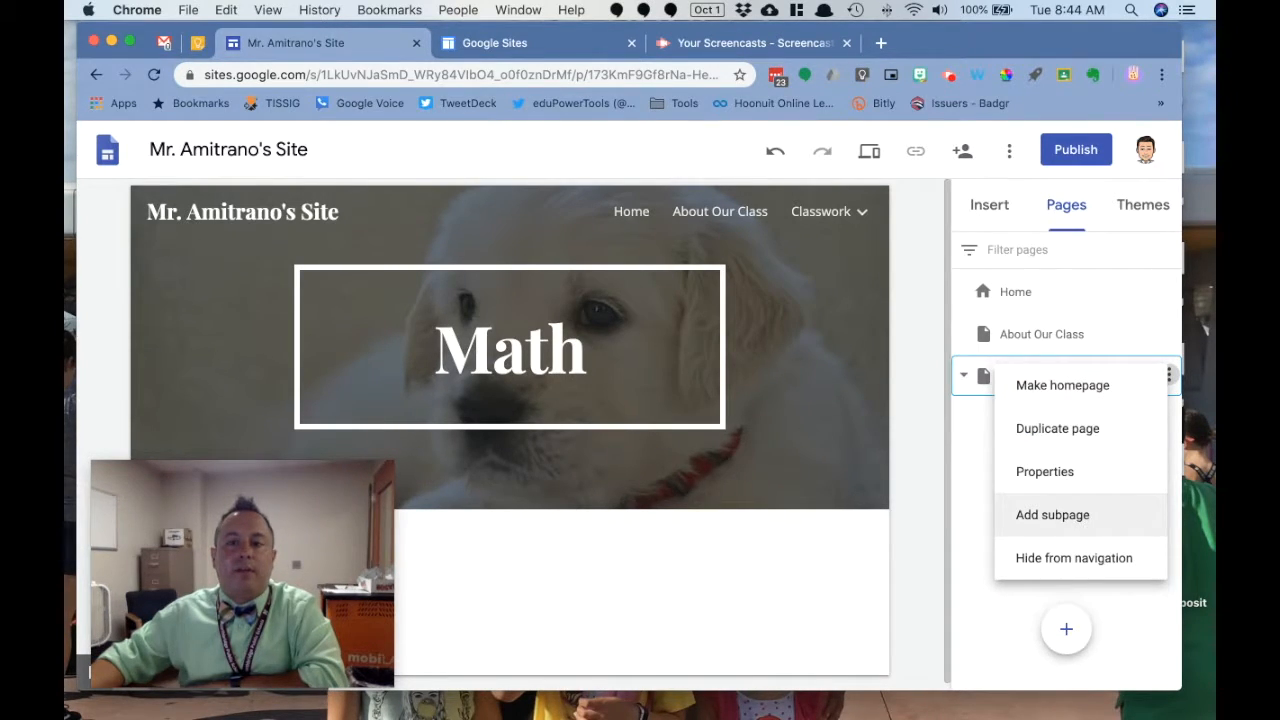
left_click(1080, 518)
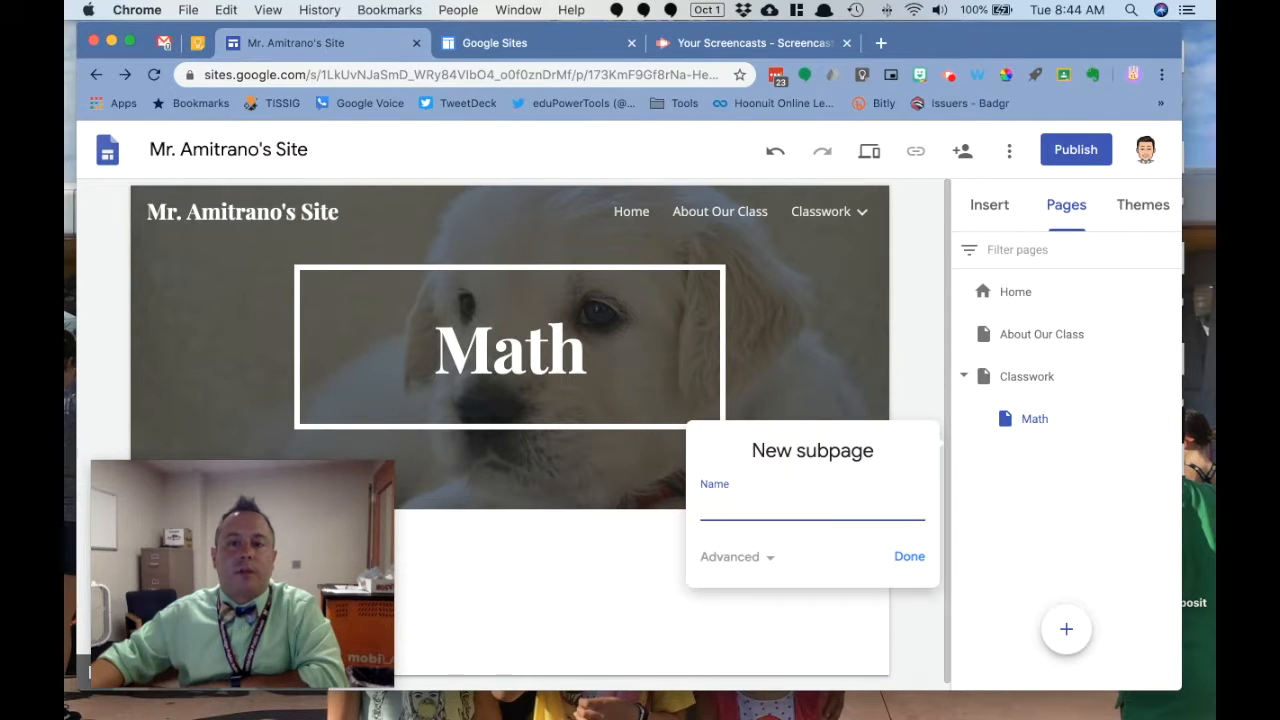
type("ELA")
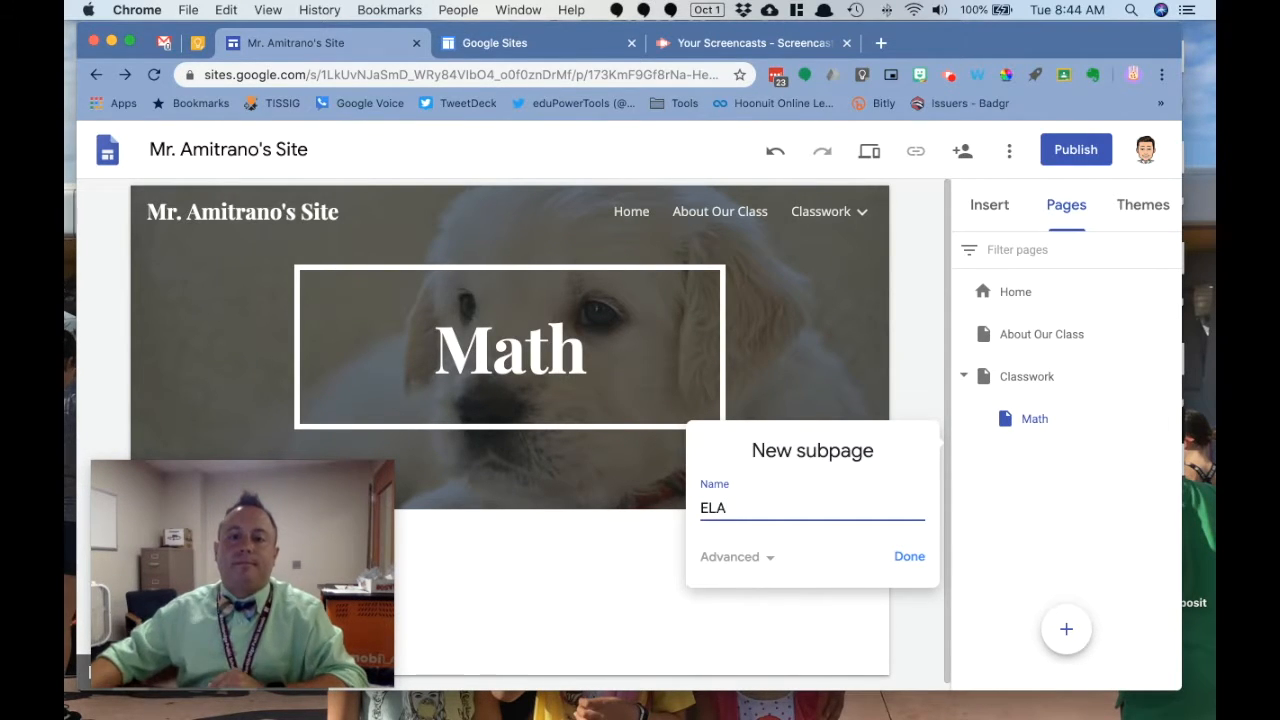
left_click(908, 557)
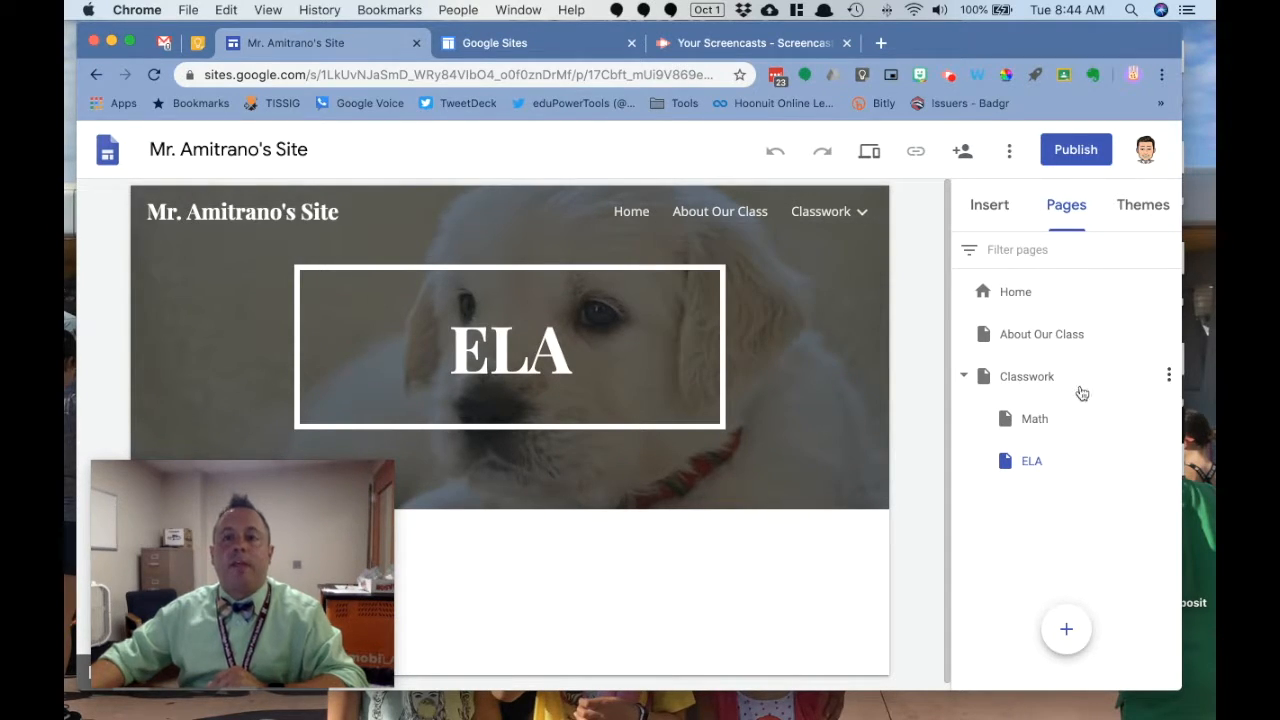
- Add a subpage named "History Fair" under the Classwork page
left_click(1169, 378)
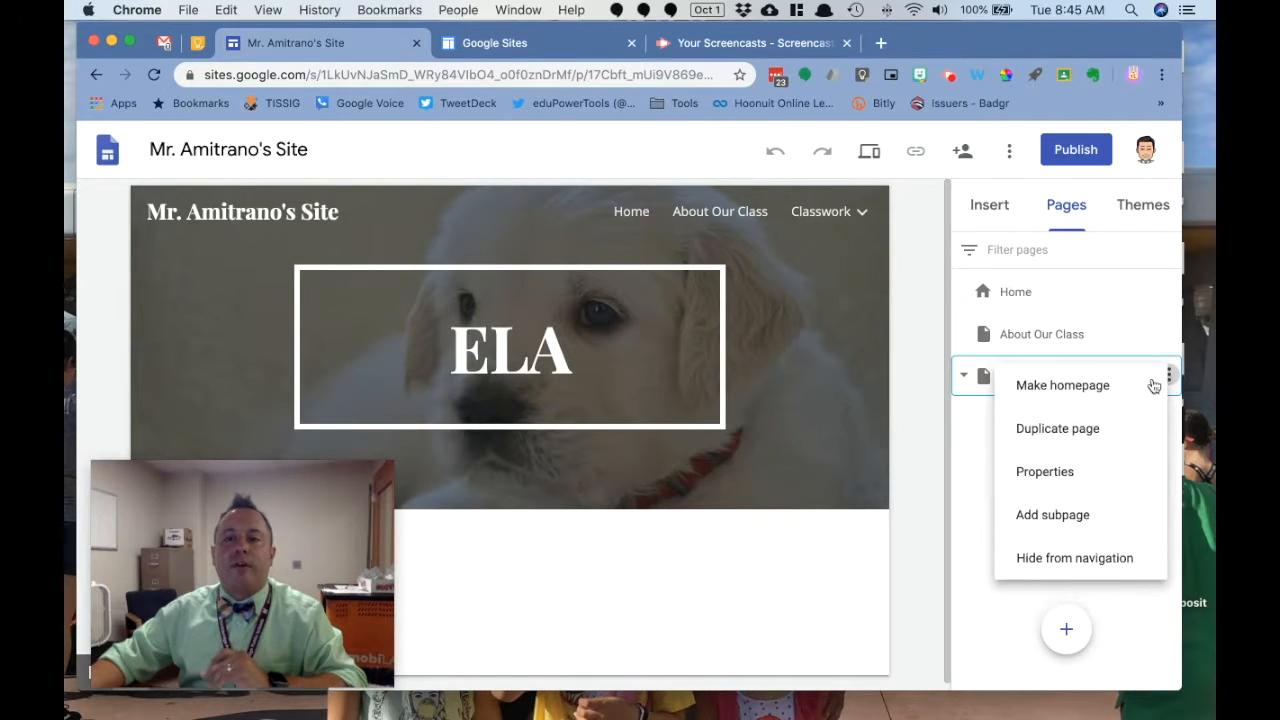
left_click(1056, 515)
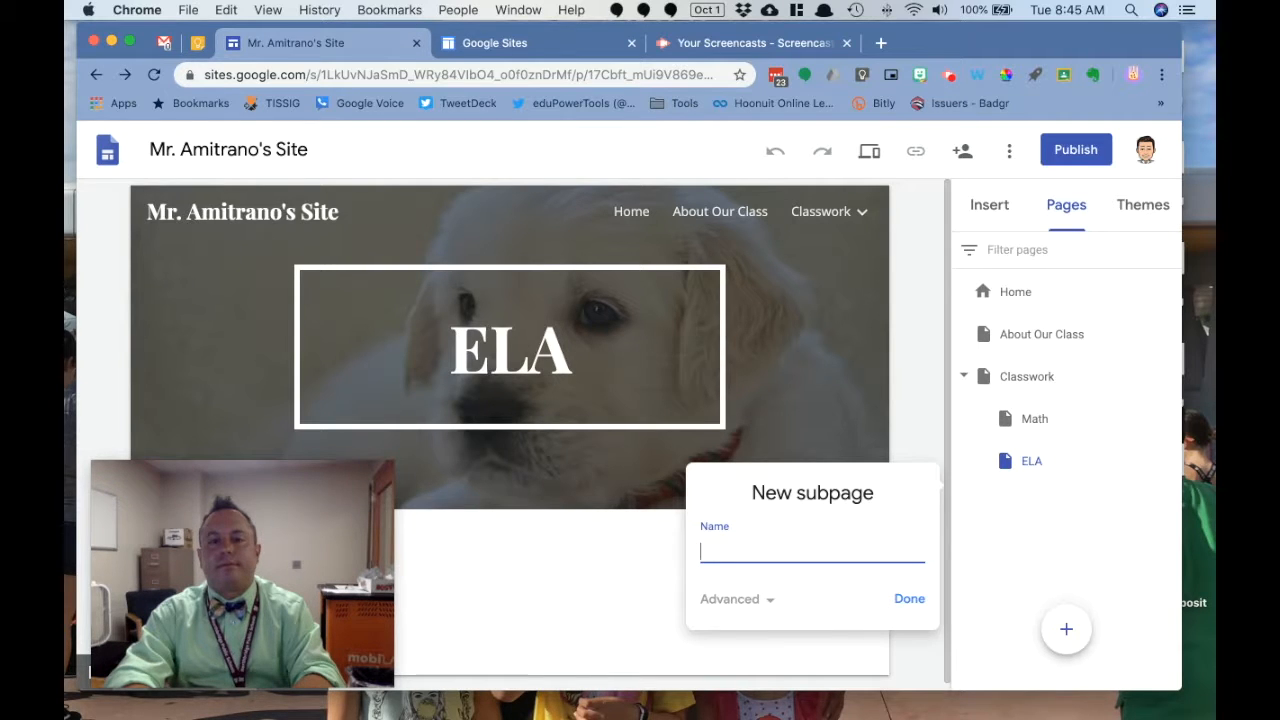
type("History Fair")
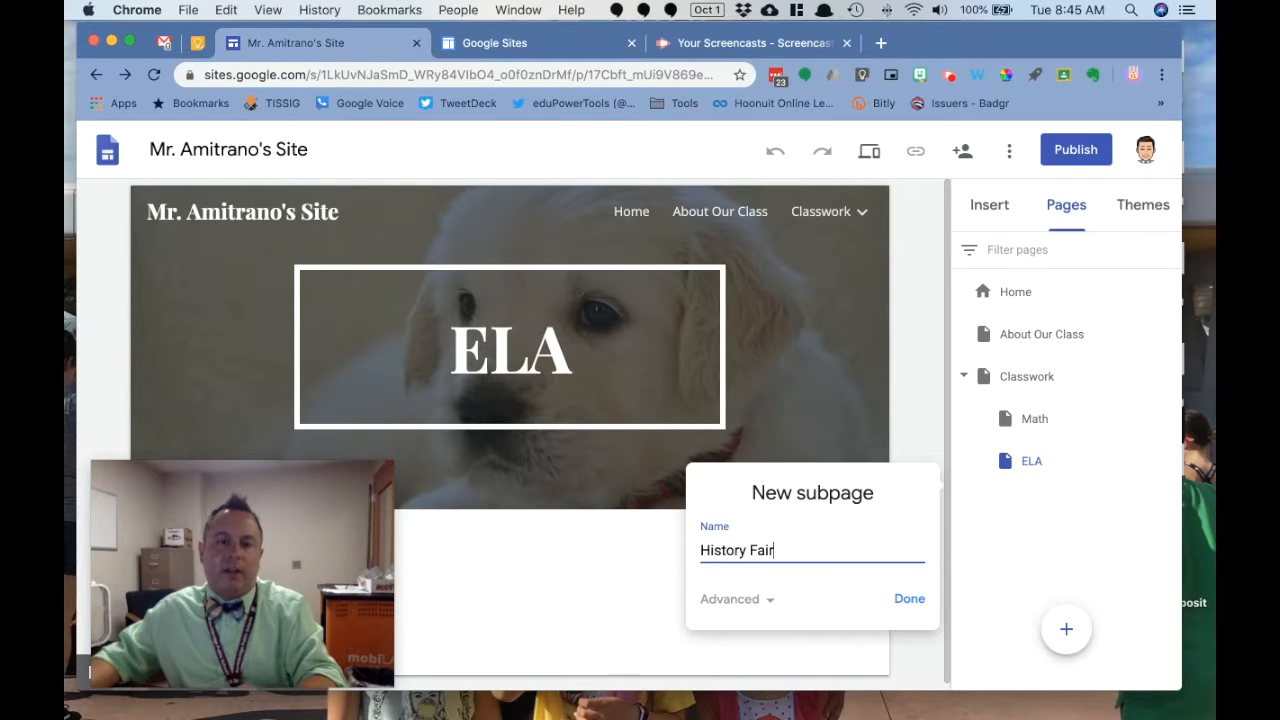
left_click(909, 600)
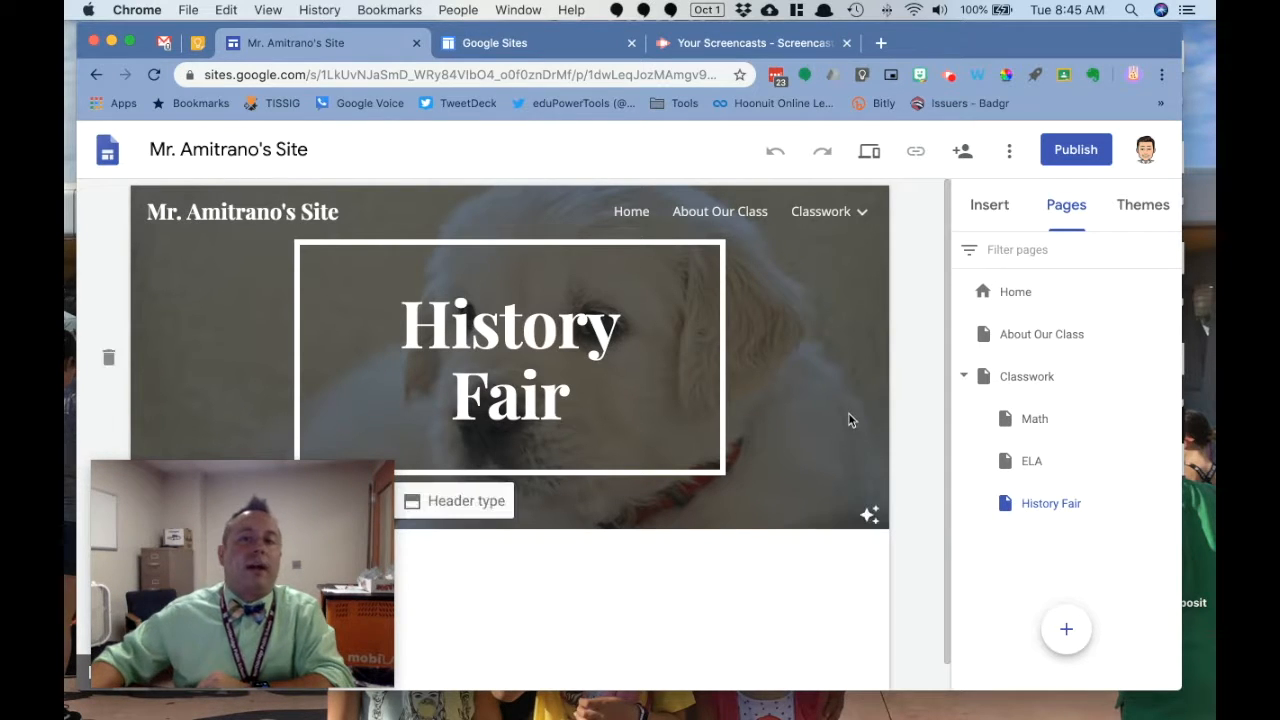
- Move the History Fair subpage out of Classwork and nest it under About Our Class
mouse_move(863, 217)
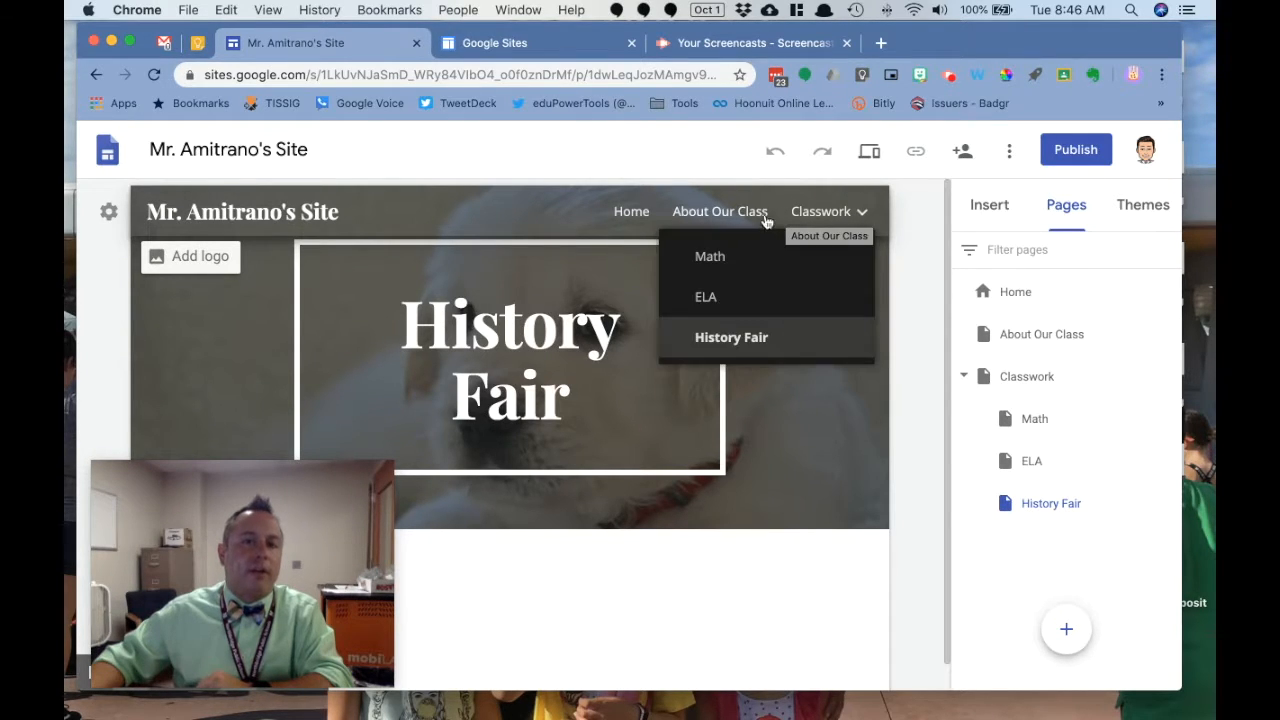
mouse_move(1045, 511)
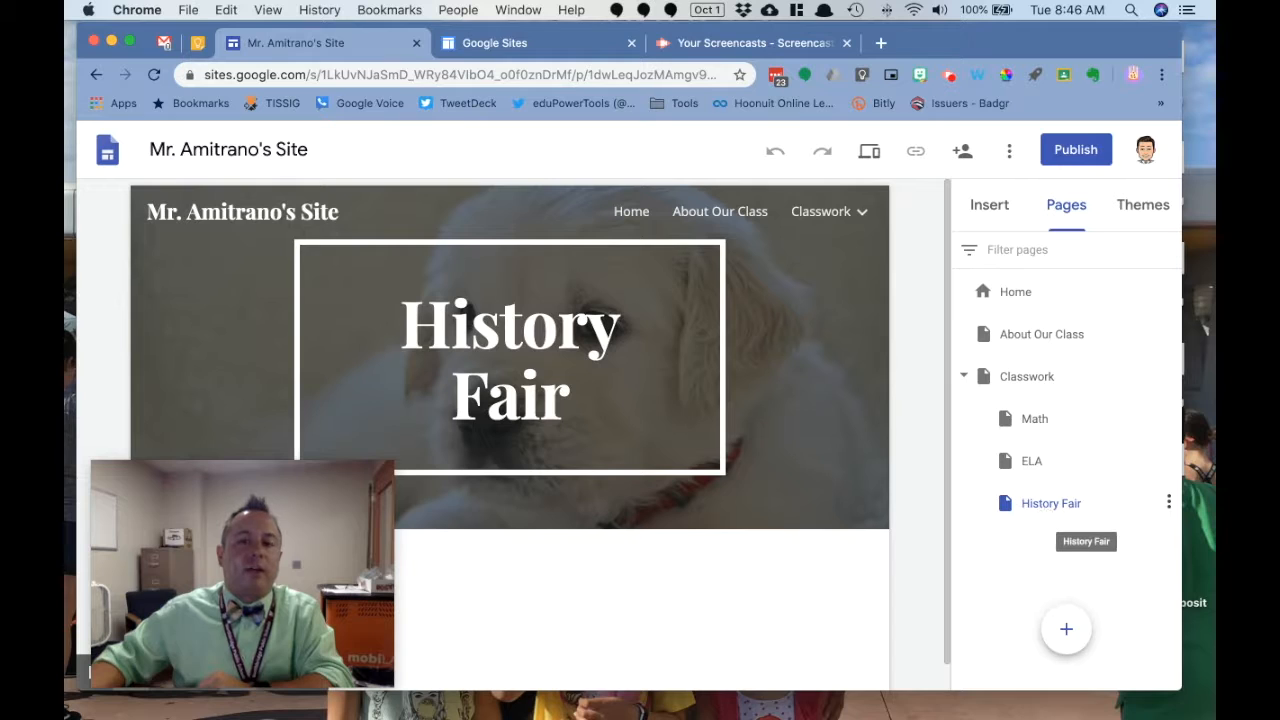
left_click_drag(1049, 506, 1025, 332)
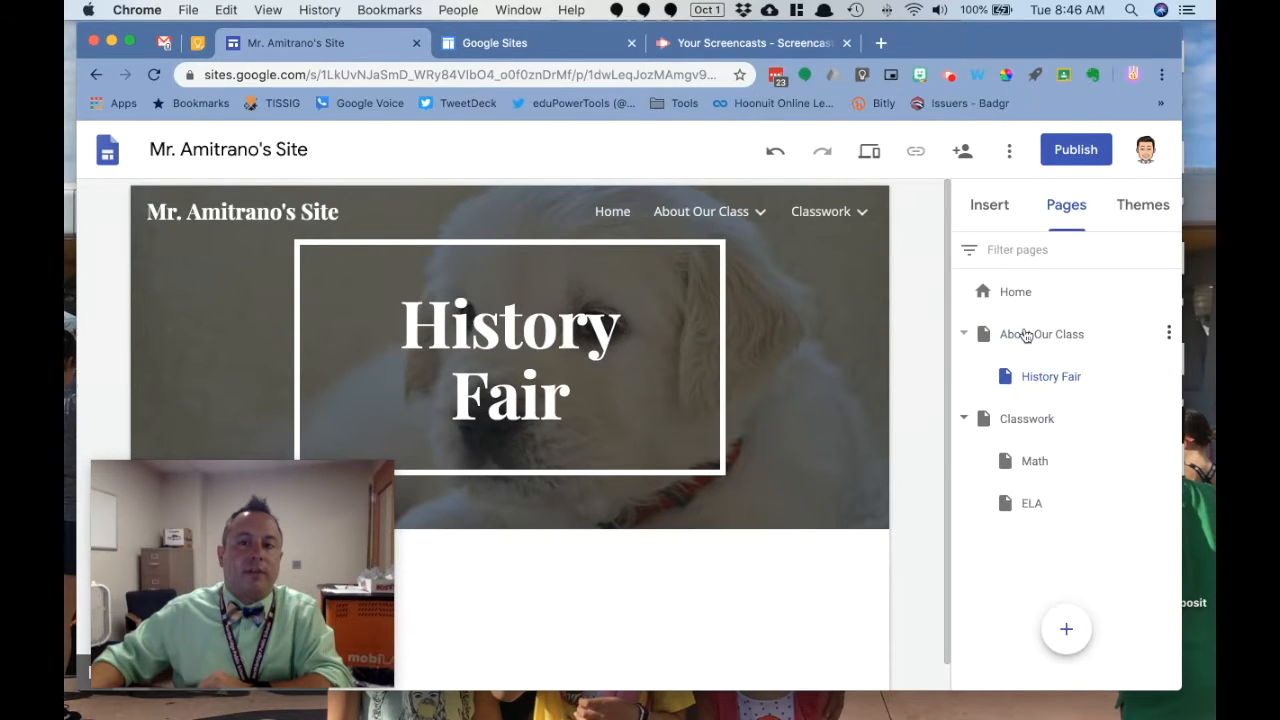
- Hide the History Fair subpage under About Our Class from the site's navigation
mouse_move(729, 210)
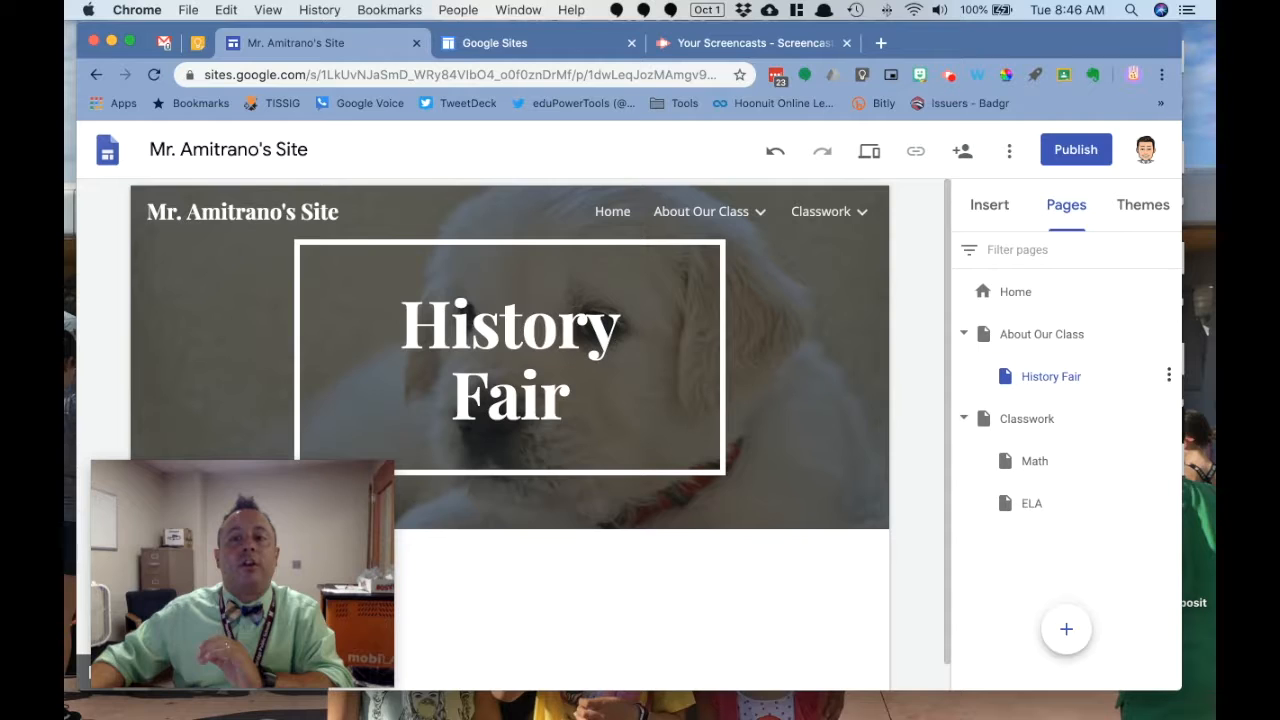
left_click(1170, 378)
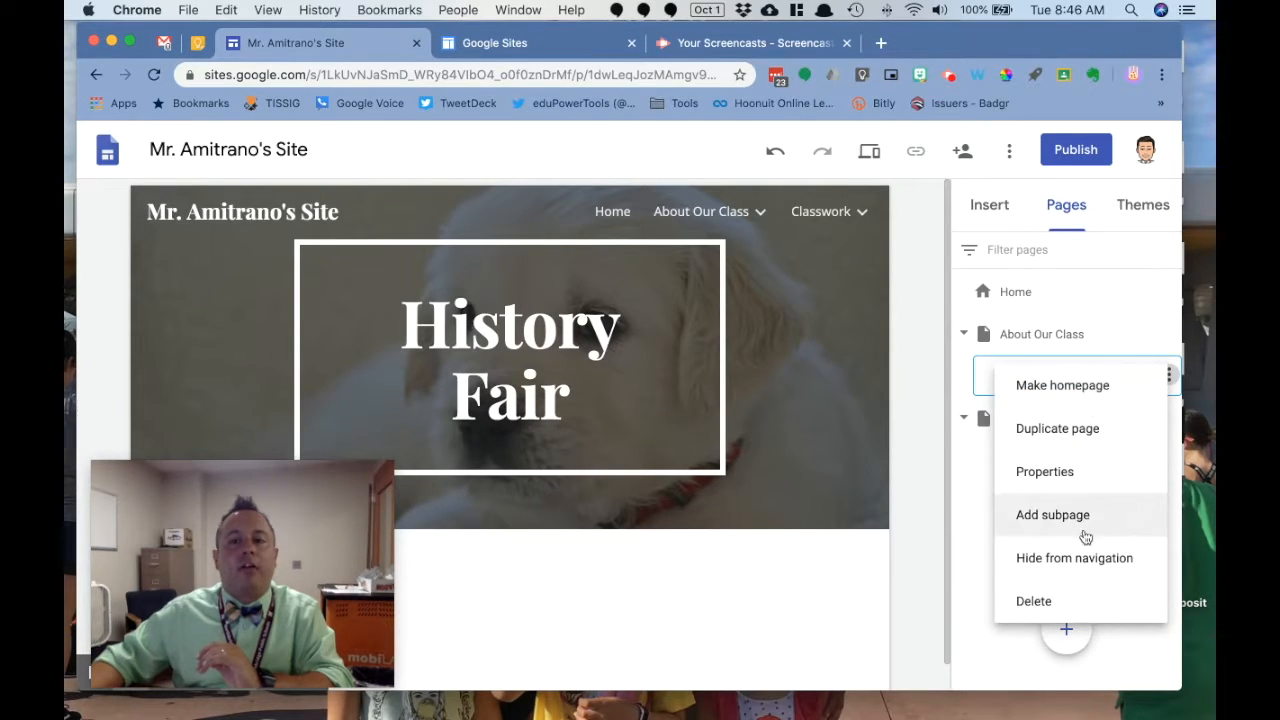
left_click(1087, 562)
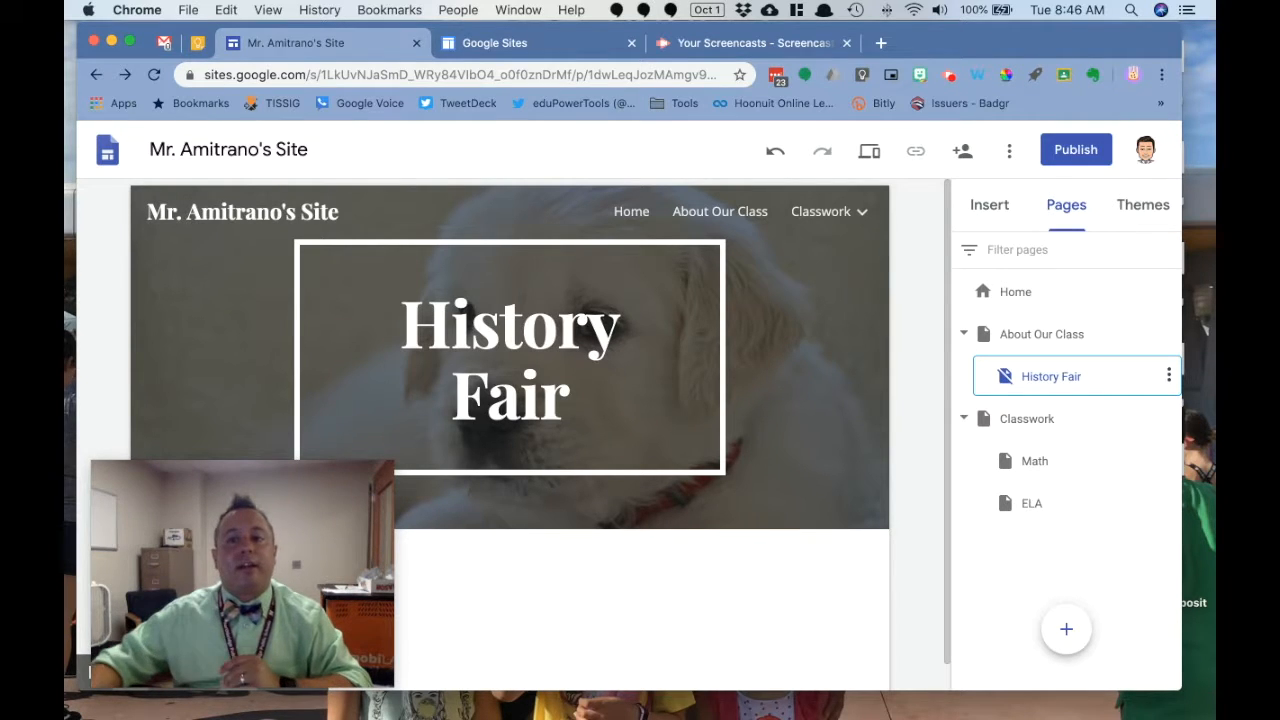
- Show the hidden History Fair subpage in the site's navigation again
left_click(1169, 378)
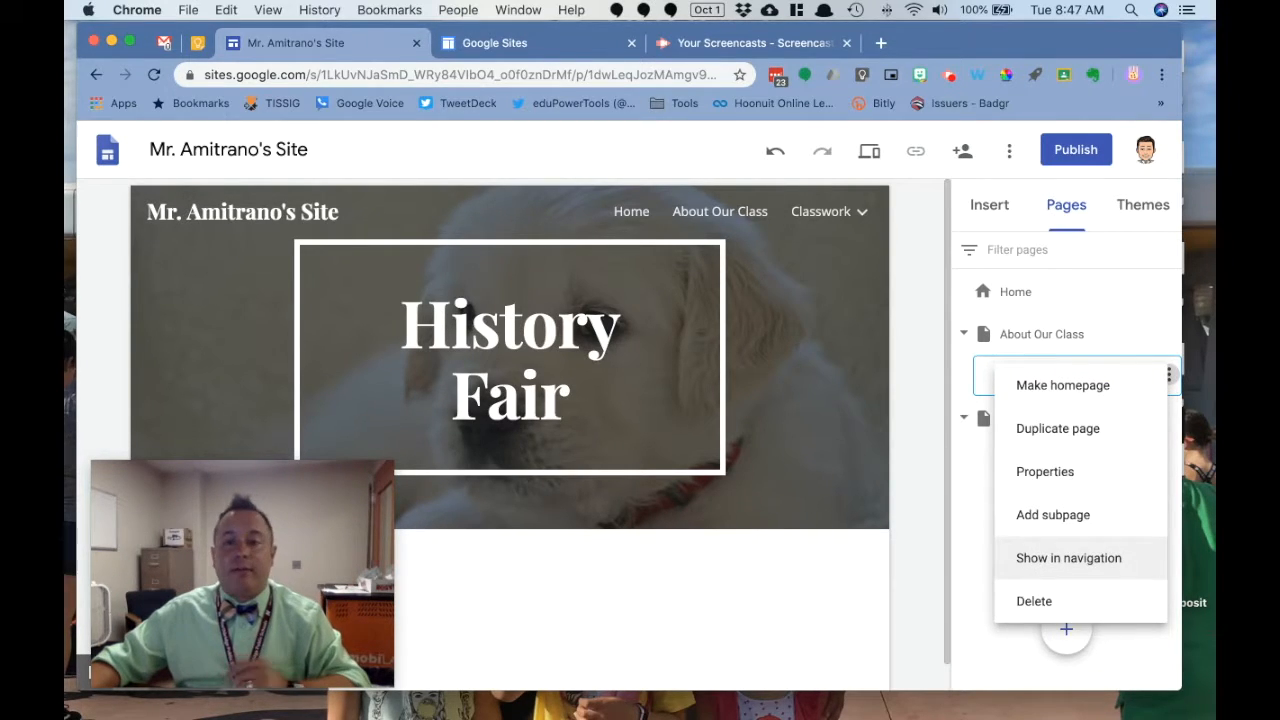
left_click(1028, 558)
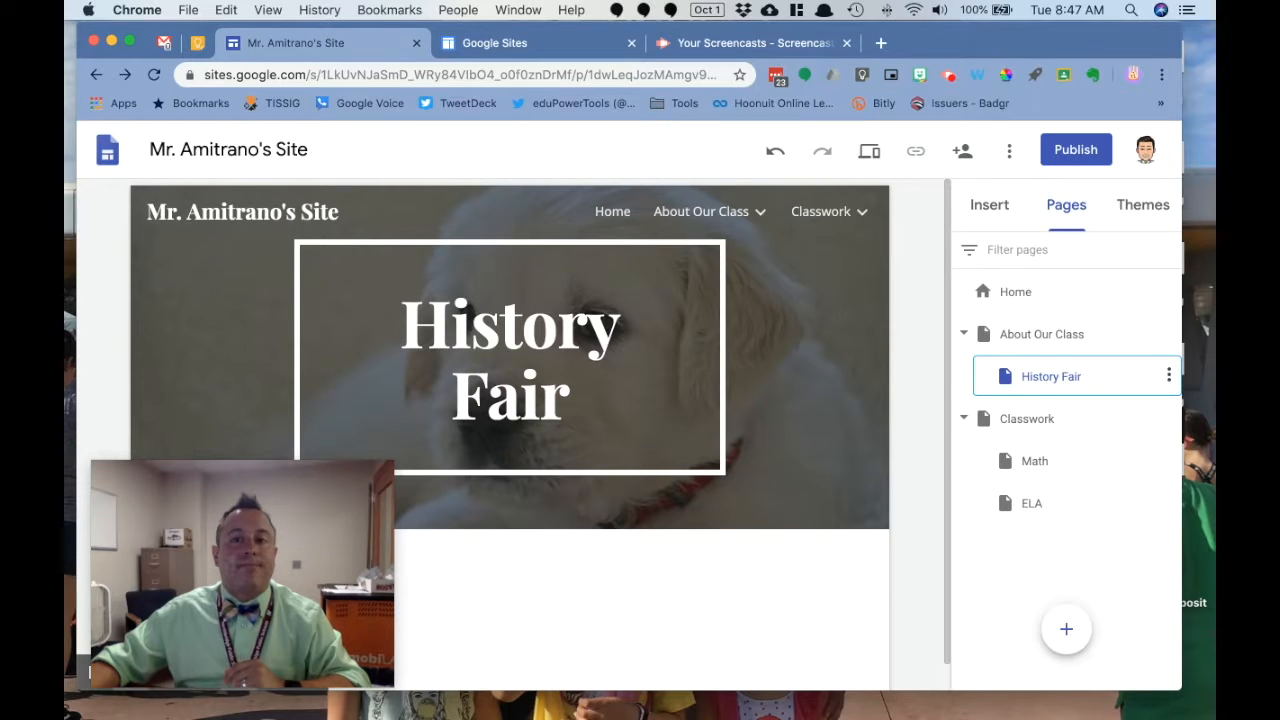
left_click(1168, 376)
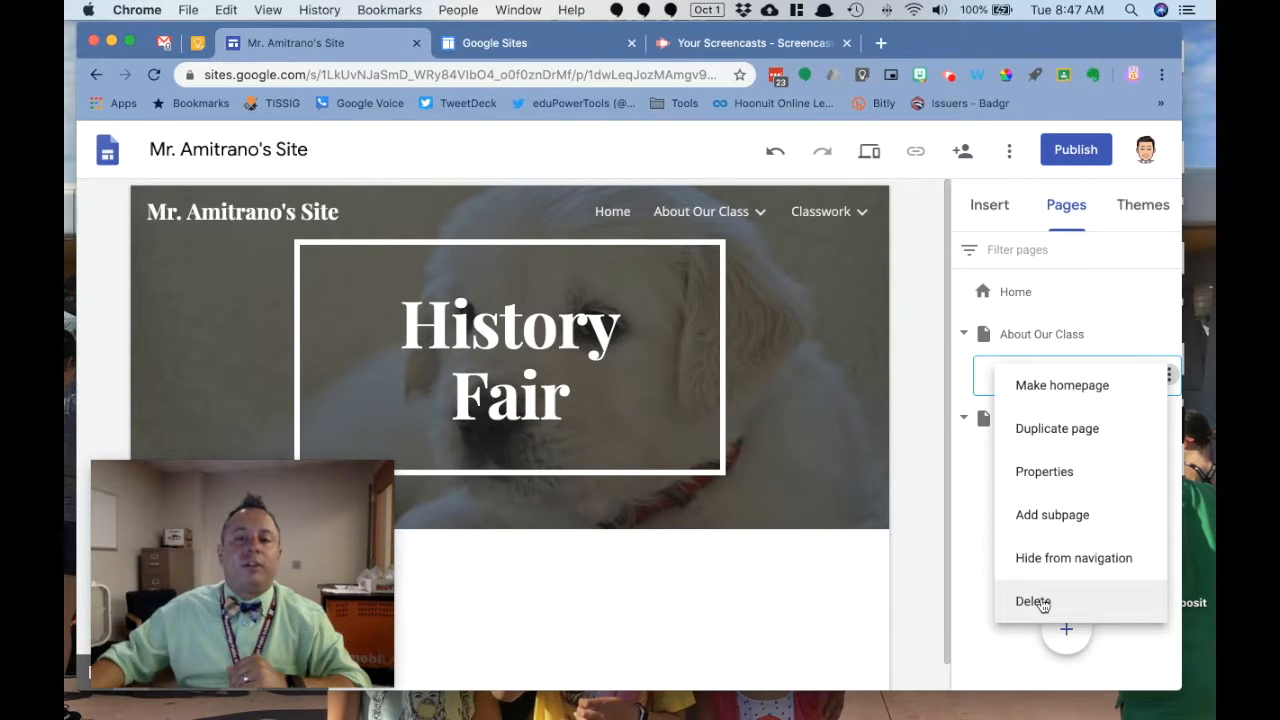
left_click(968, 486)
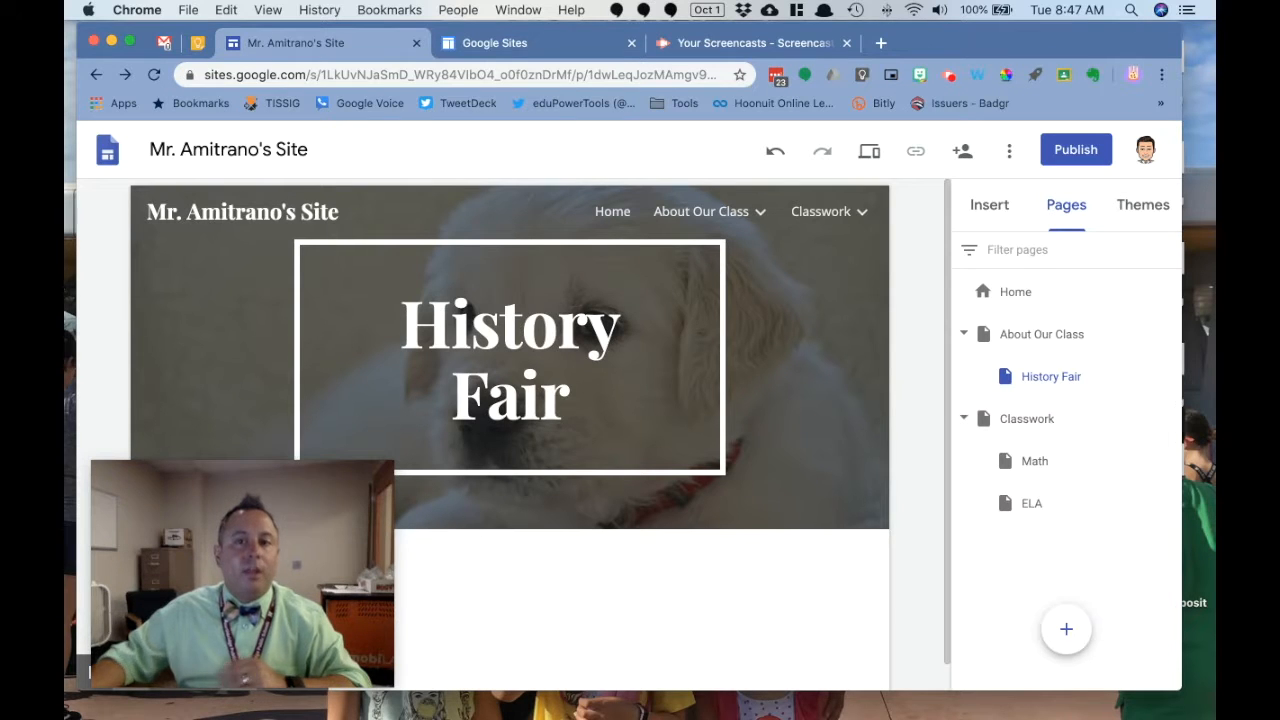